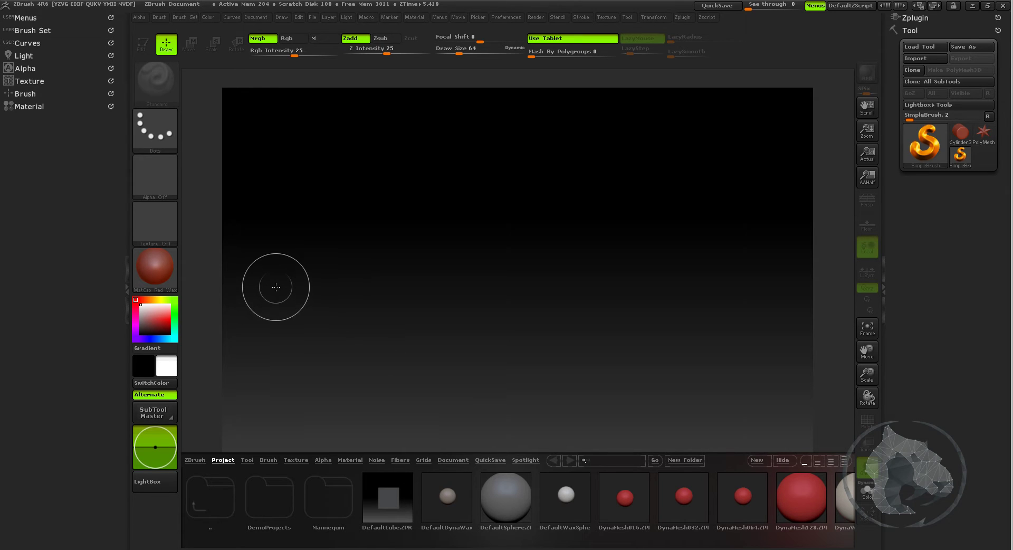
# Step: Switch Lightbox to the Alpha library and raise the tray to browse the PSD alphas
pyautogui.click(159, 182)
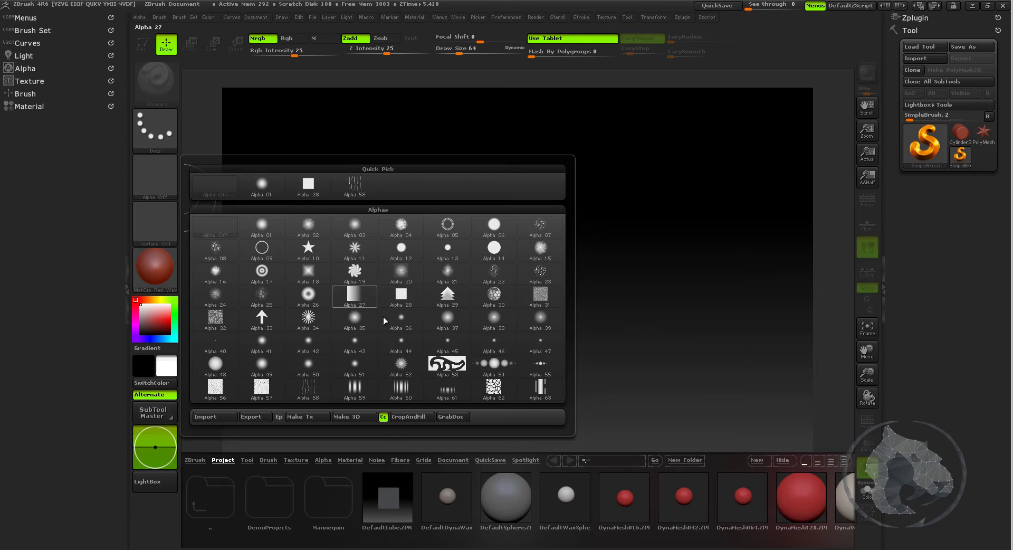
pyautogui.click(323, 460)
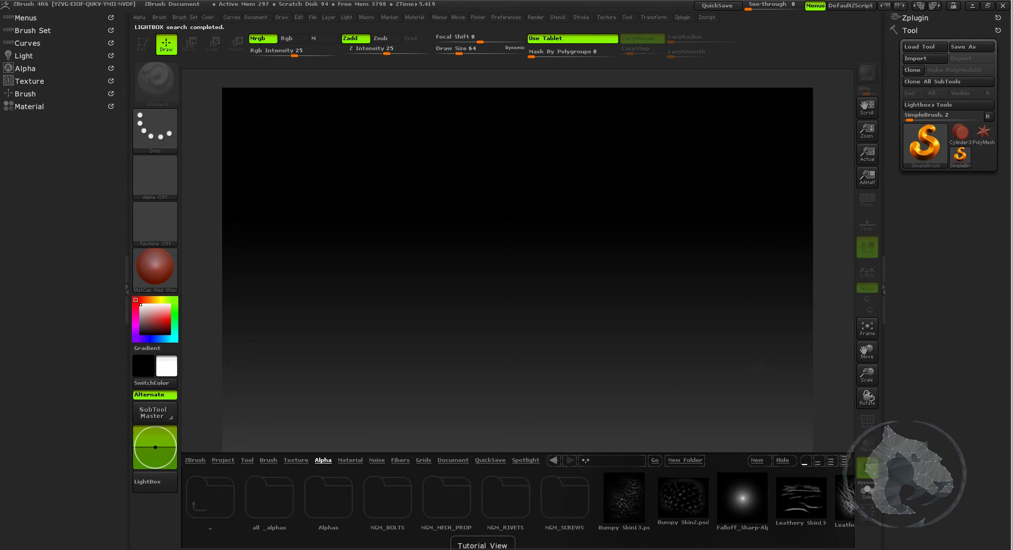
pyautogui.click(485, 543)
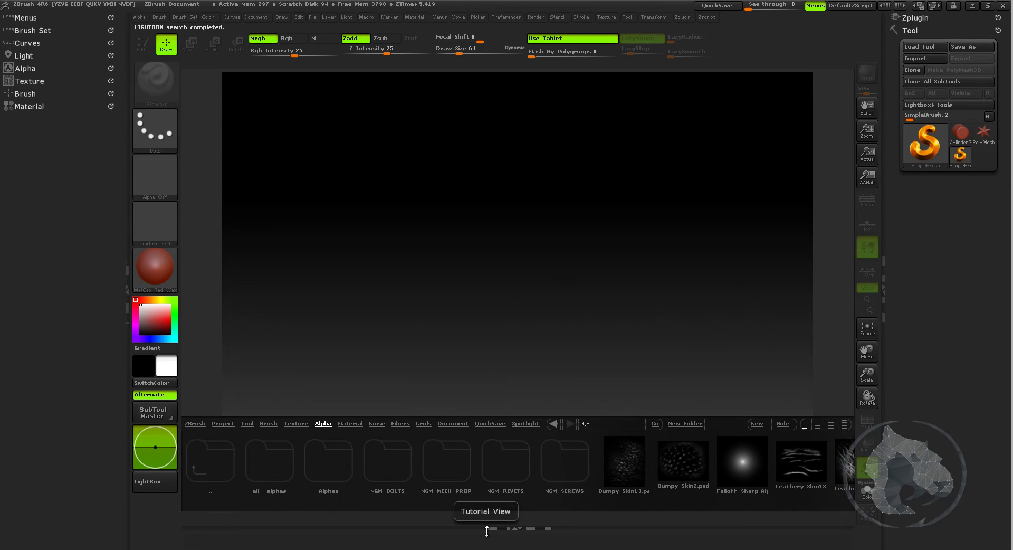
pyautogui.moveTo(487, 532); pyautogui.dragTo(490, 512)
pyautogui.moveTo(564, 448); pyautogui.dragTo(597, 430)
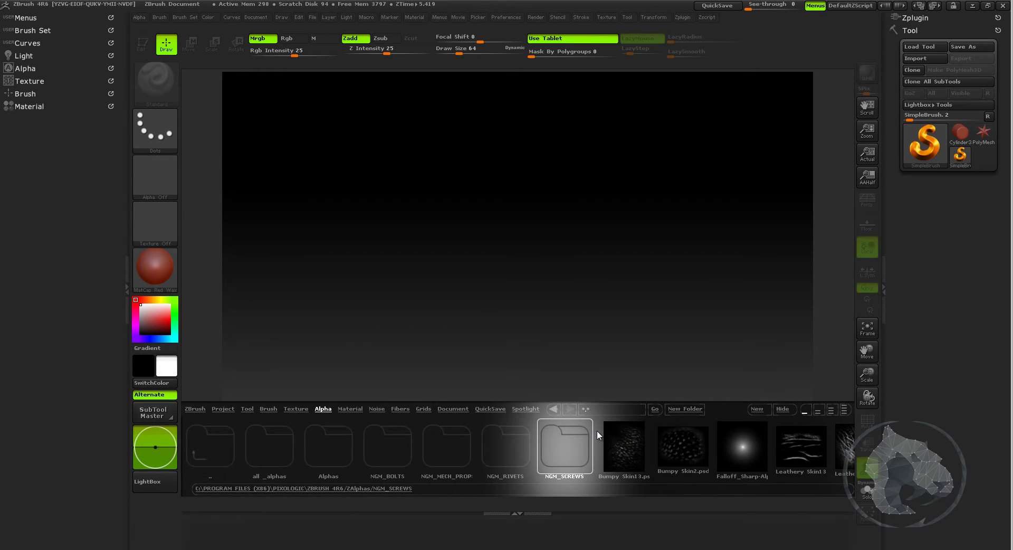
# Step: Open the alpha picker to show the available alphas, then minimize ZBrush to the desktop
pyautogui.click(157, 179)
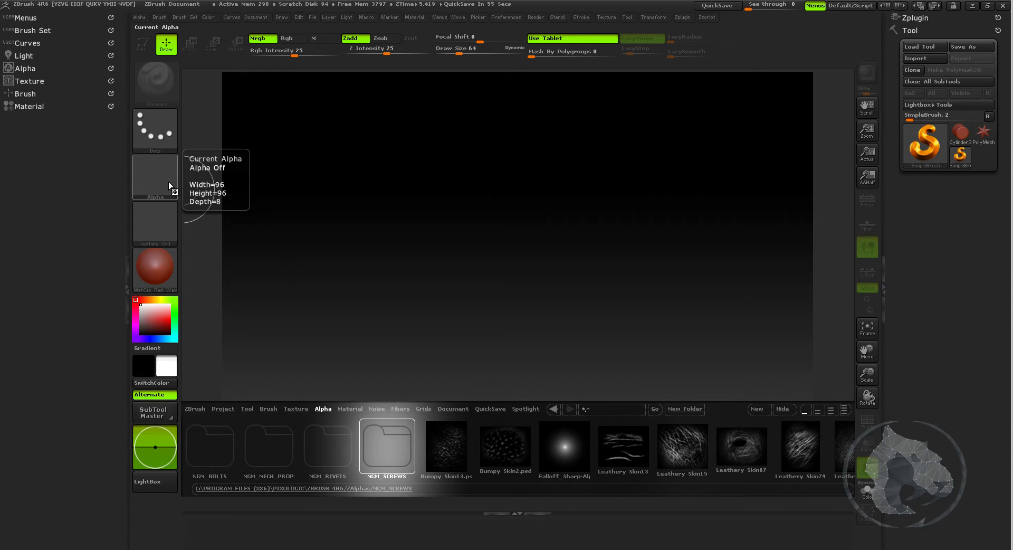
pyautogui.click(169, 182)
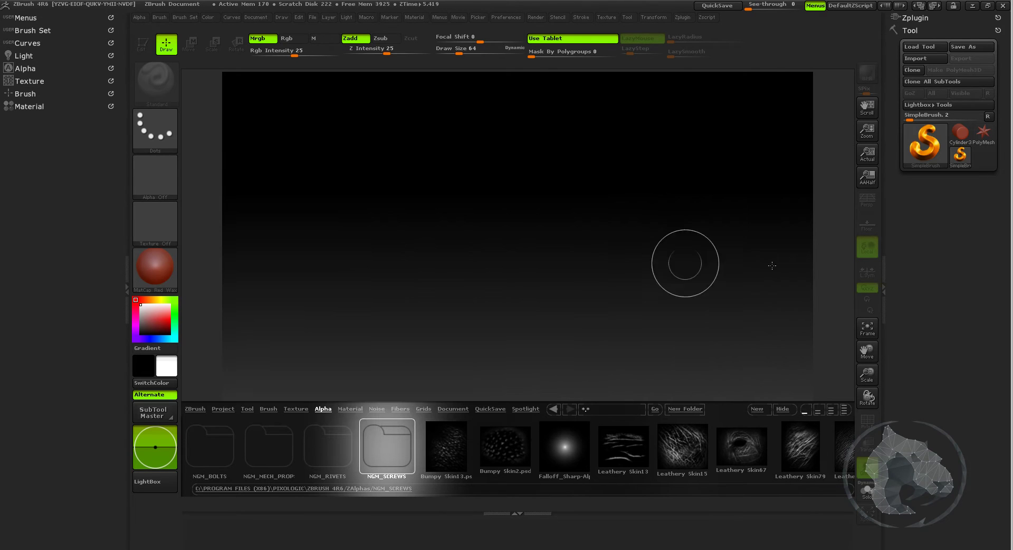
pyautogui.click(973, 6)
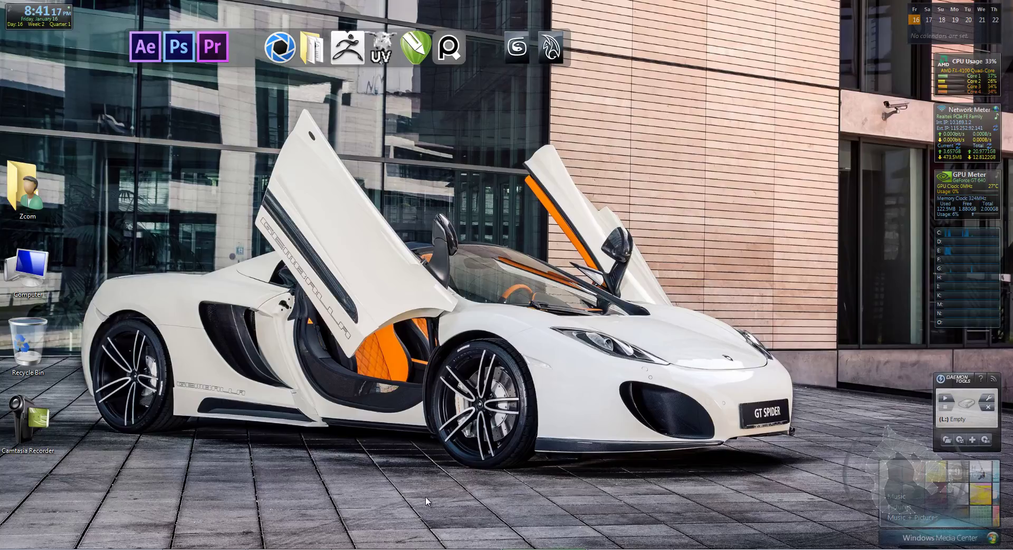
# Step: Bring up Explorer on Local Disk (C:) and select both Program Files folders together
pyautogui.hotkey('alt', 'Tab')
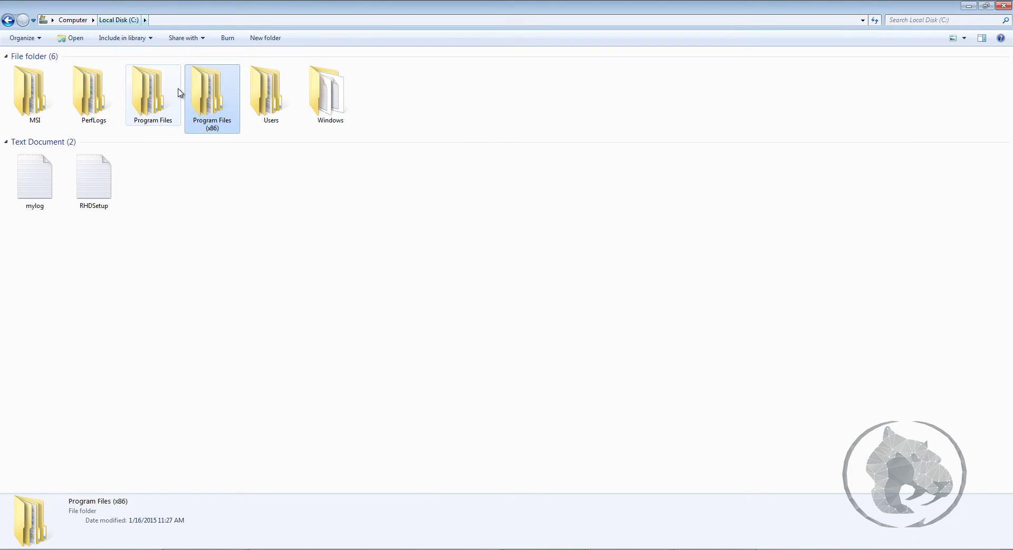
pyautogui.click(232, 200)
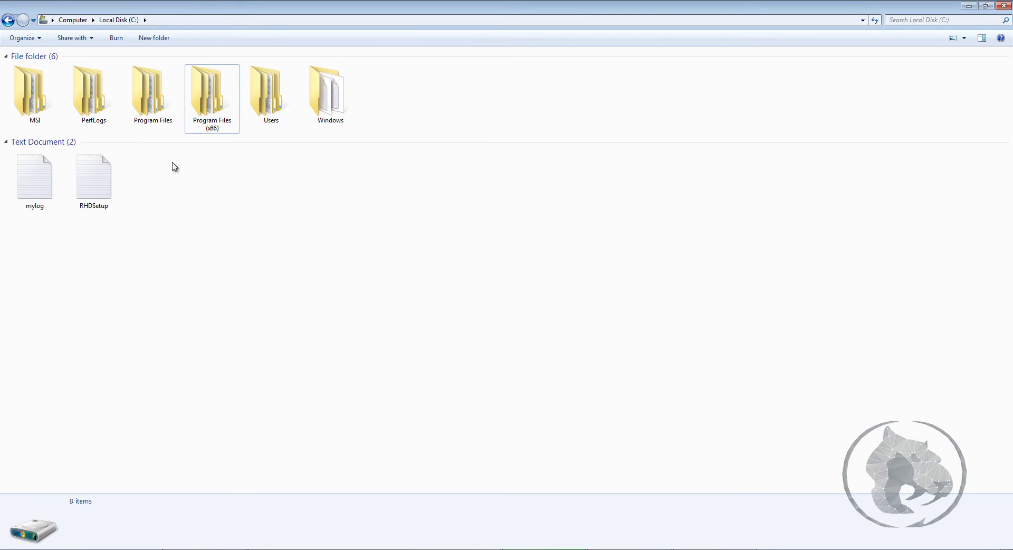
pyautogui.moveTo(163, 174); pyautogui.dragTo(236, 101)
pyautogui.click(224, 216)
pyautogui.click(155, 98)
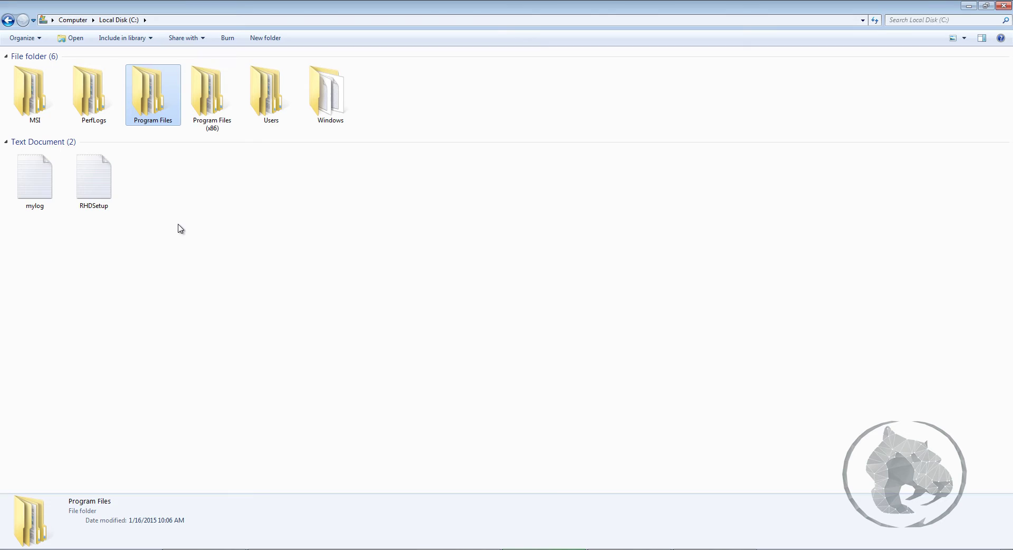
pyautogui.moveTo(150, 169); pyautogui.dragTo(213, 114)
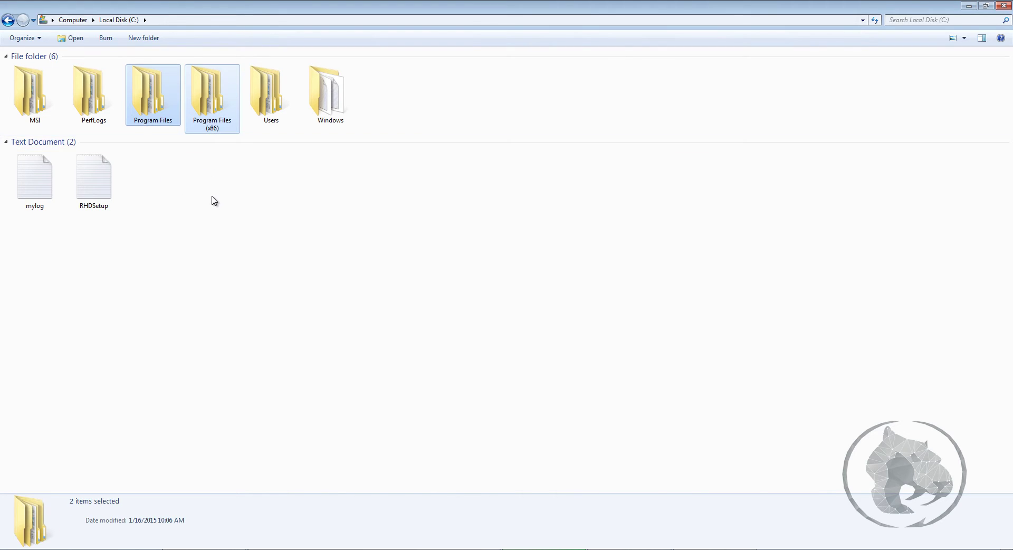
# Step: Highlight Program Files and then Program Files (x86) individually to compare them
pyautogui.click(213, 202)
pyautogui.click(143, 91)
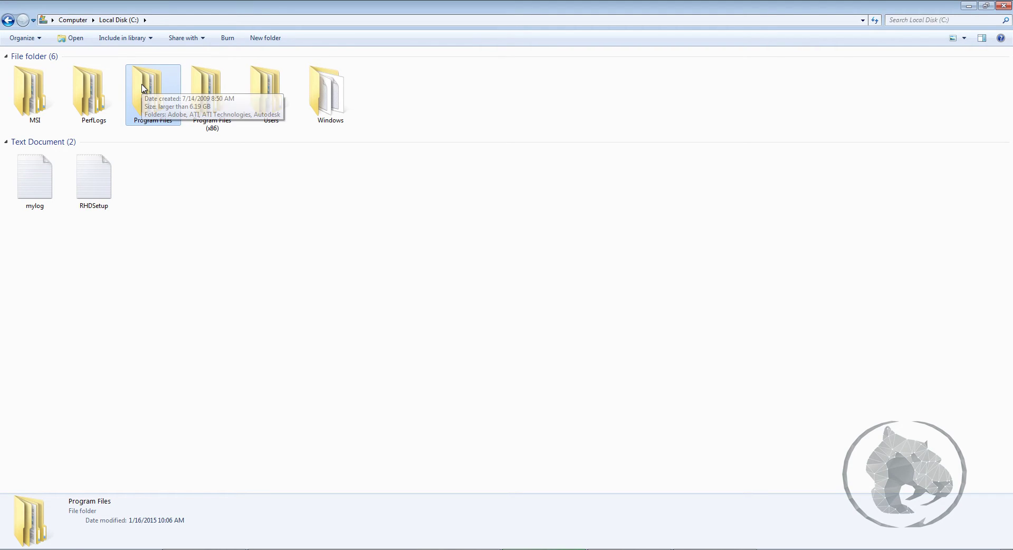
pyautogui.click(236, 213)
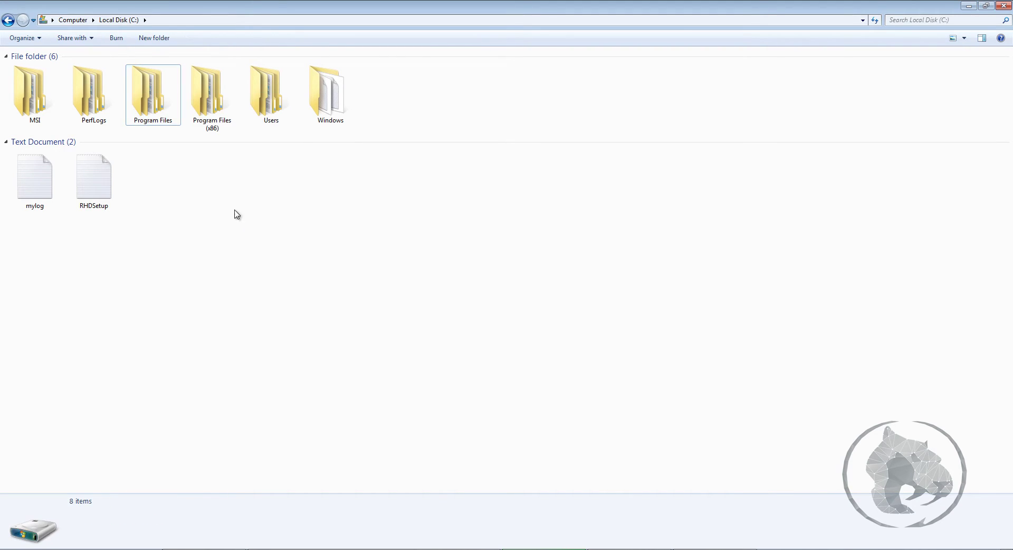
pyautogui.click(163, 95)
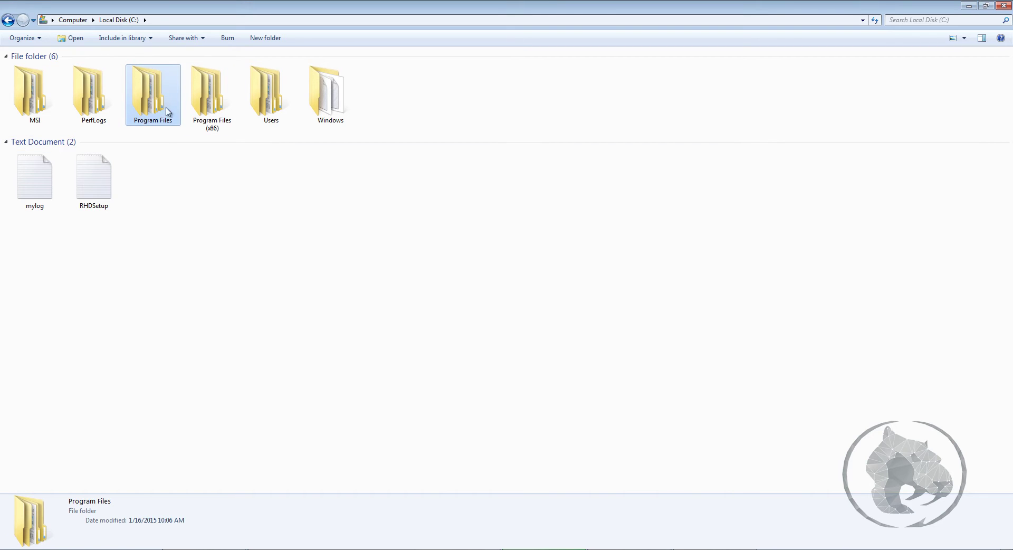
pyautogui.click(222, 219)
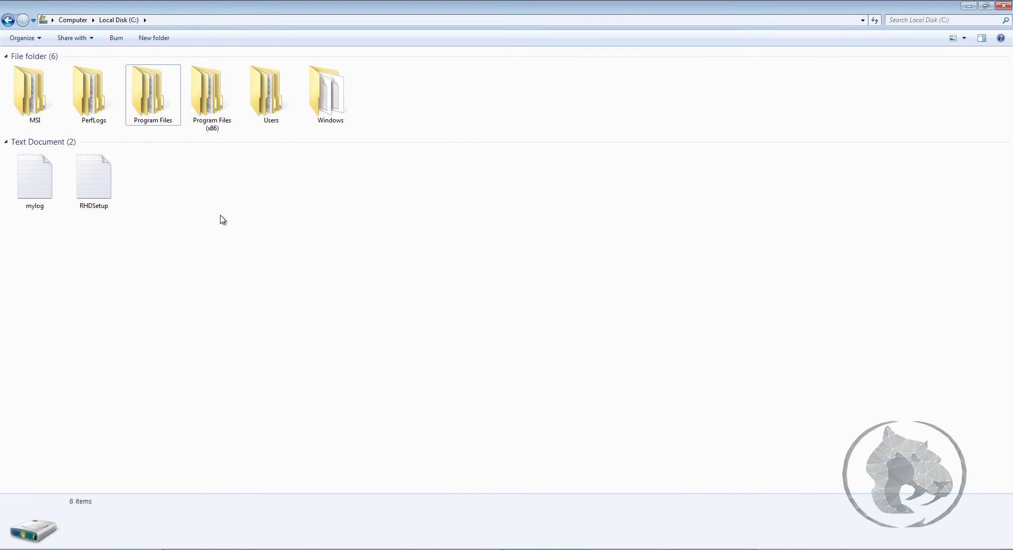
pyautogui.click(211, 94)
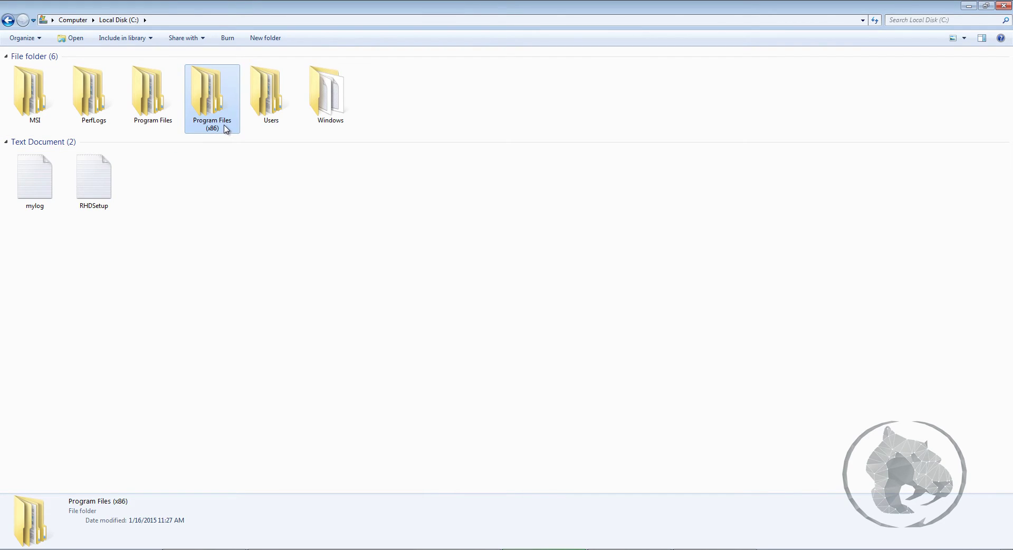
pyautogui.click(312, 240)
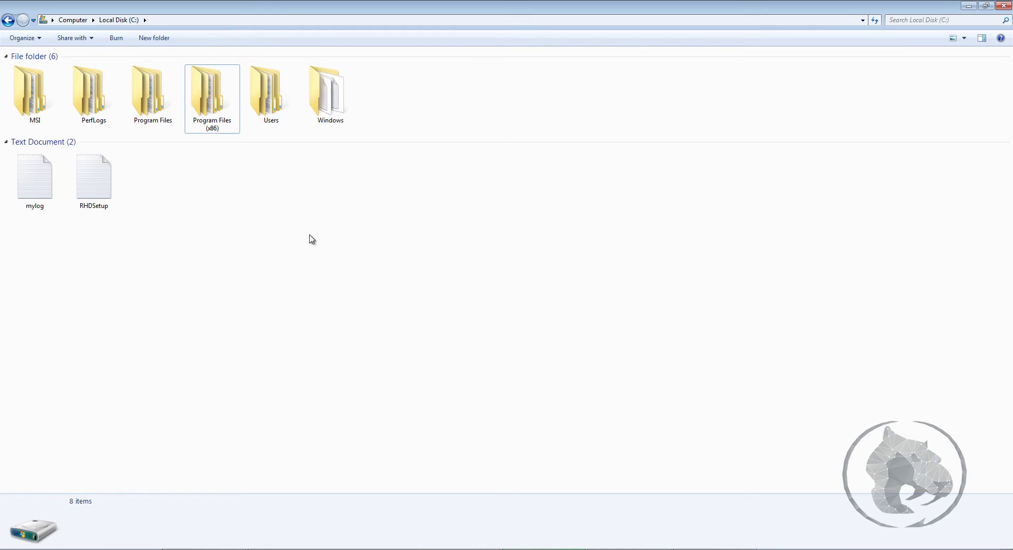
pyautogui.click(218, 111)
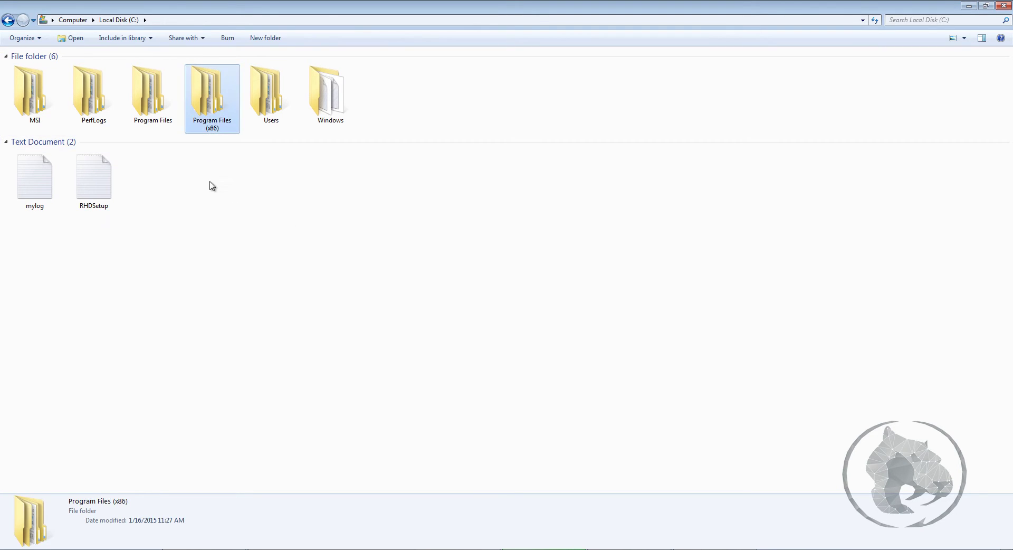
# Step: Navigate through Program Files (x86) and Pixologic into the ZBrush 4R6 folder
pyautogui.doubleClick(218, 102)
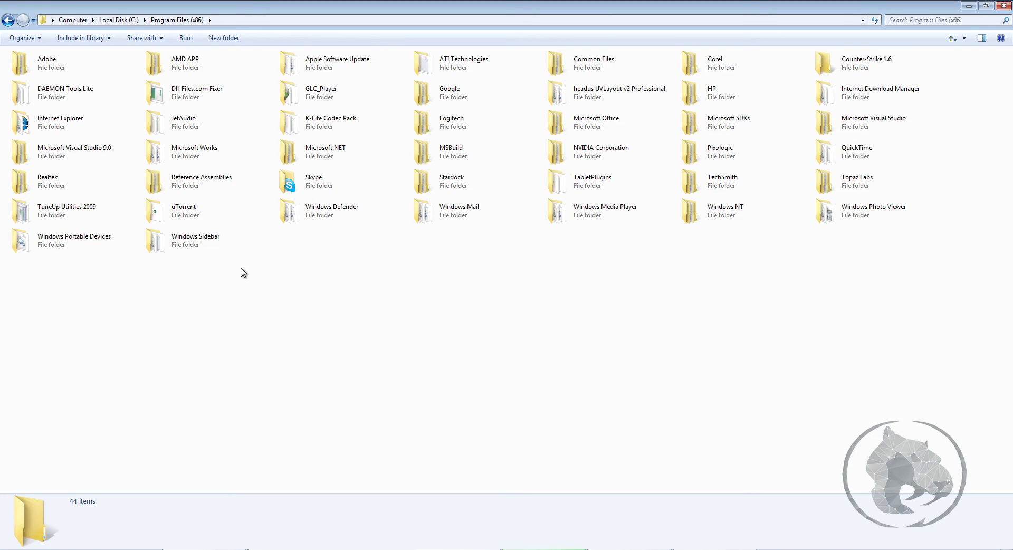
pyautogui.click(660, 179)
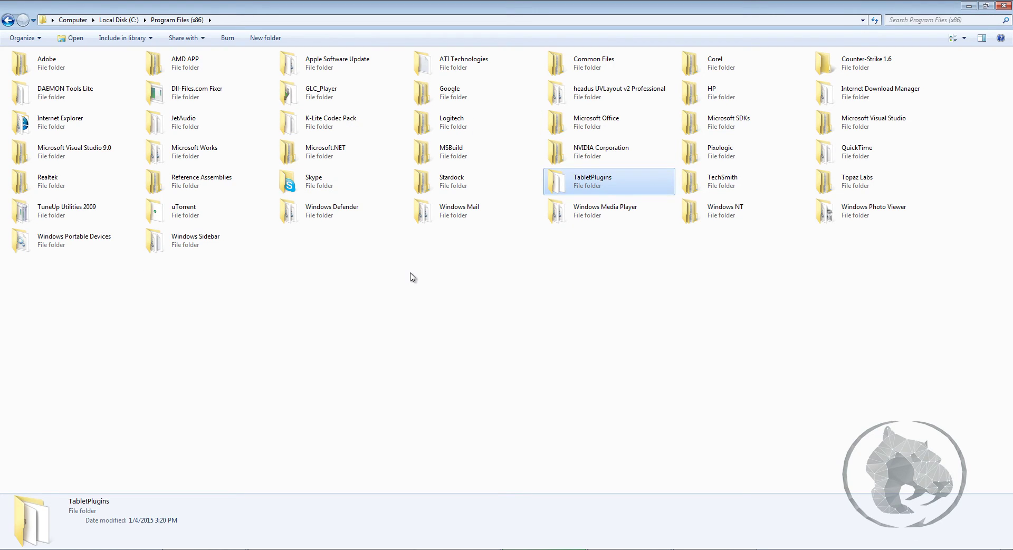
pyautogui.press('p')
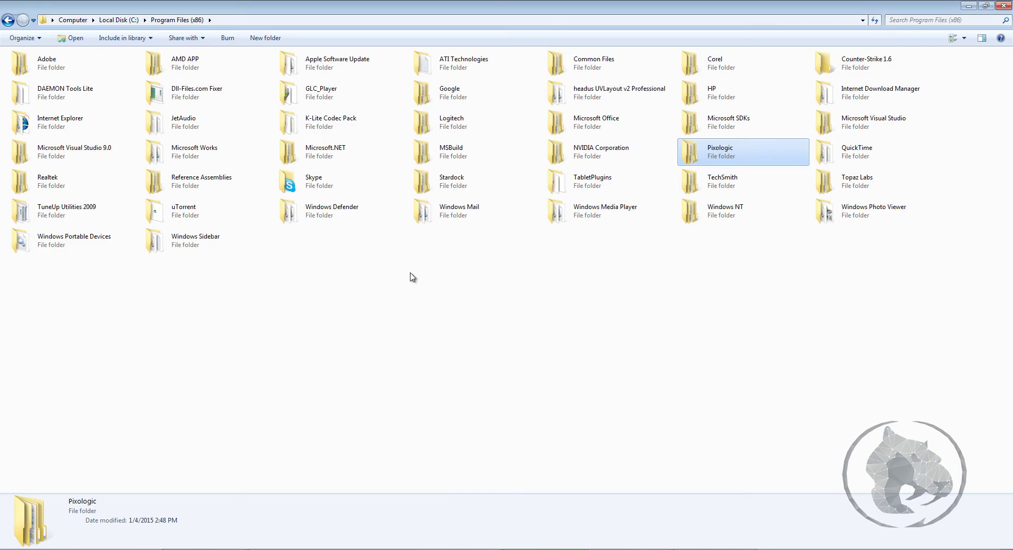
pyautogui.press('Return')
pyautogui.doubleClick(58, 94)
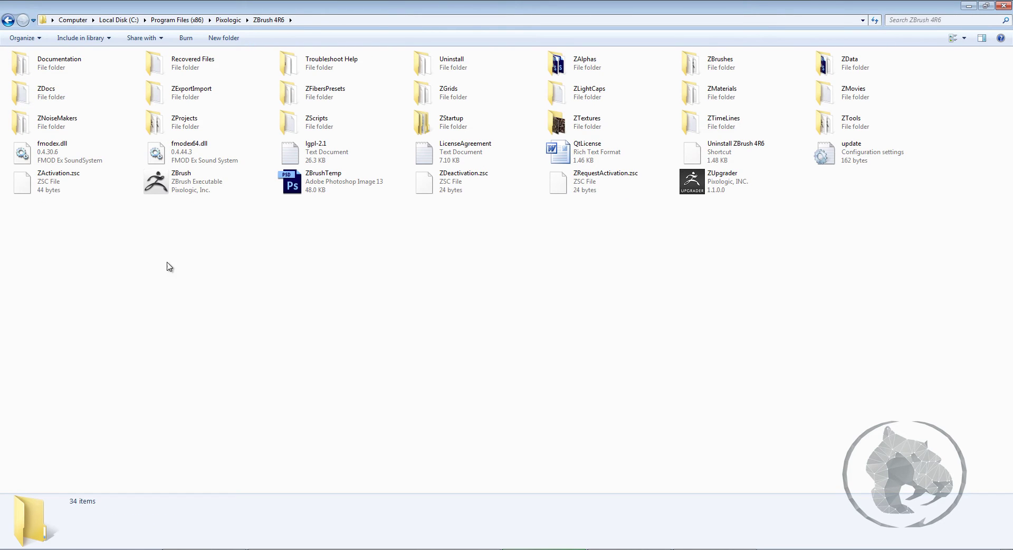
# Step: Open the ZAlphas folder, stepping back out and reopening it
pyautogui.click(587, 74)
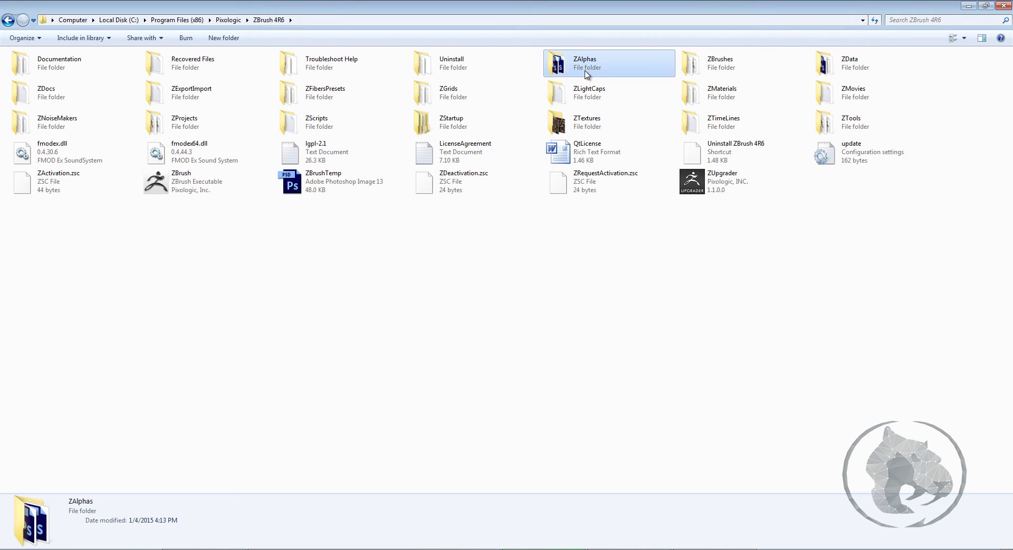
pyautogui.doubleClick(587, 74)
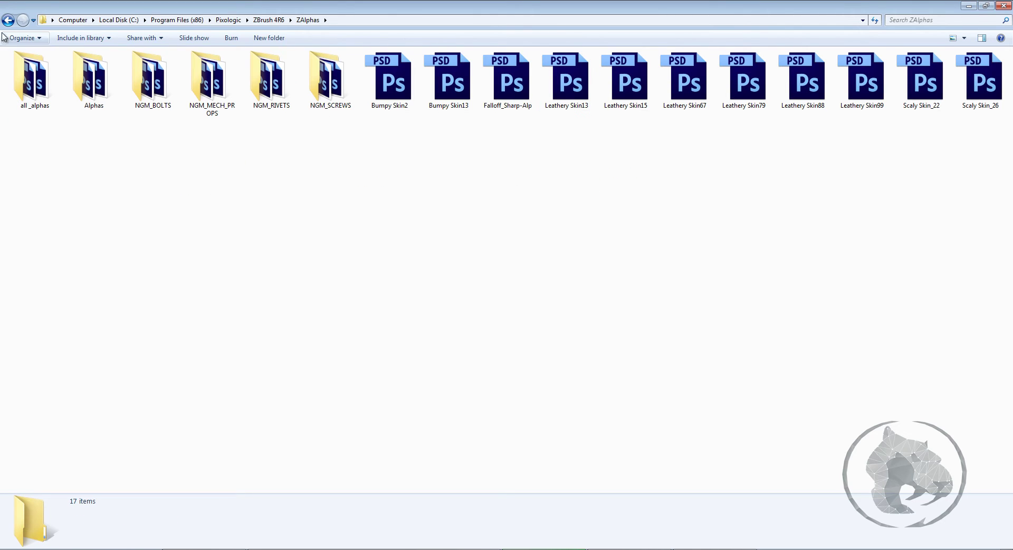
pyautogui.press('BackSpace')
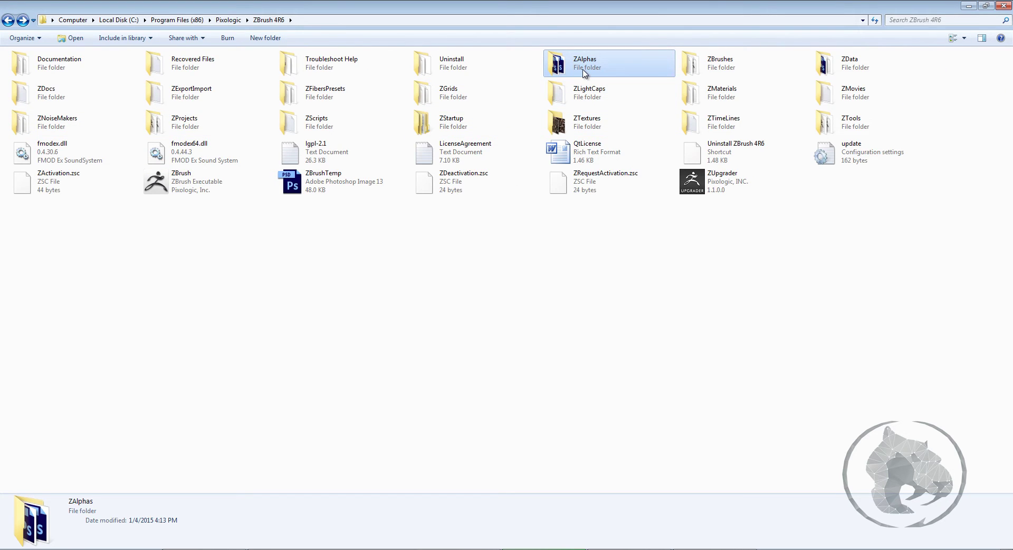
pyautogui.doubleClick(584, 73)
pyautogui.click(7, 24)
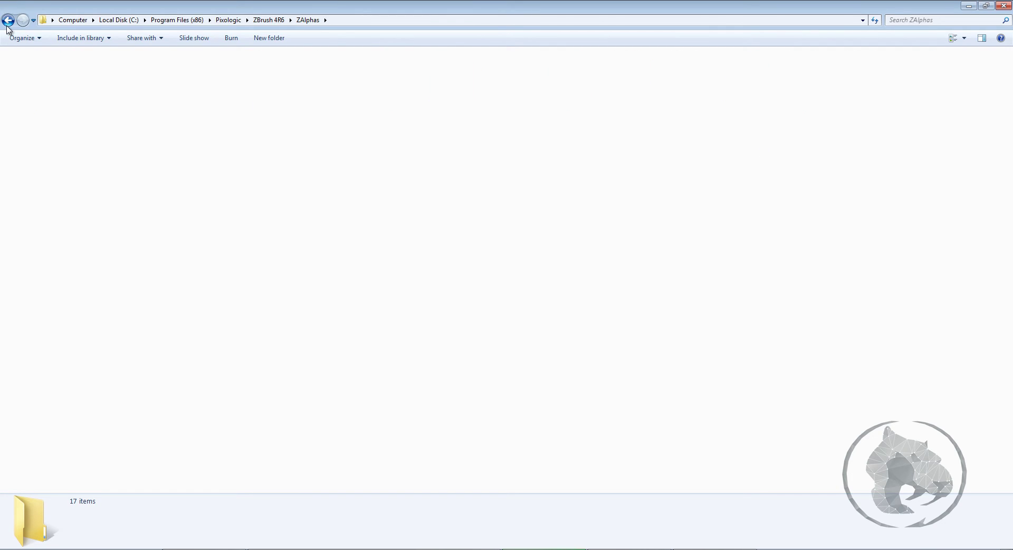
pyautogui.doubleClick(571, 73)
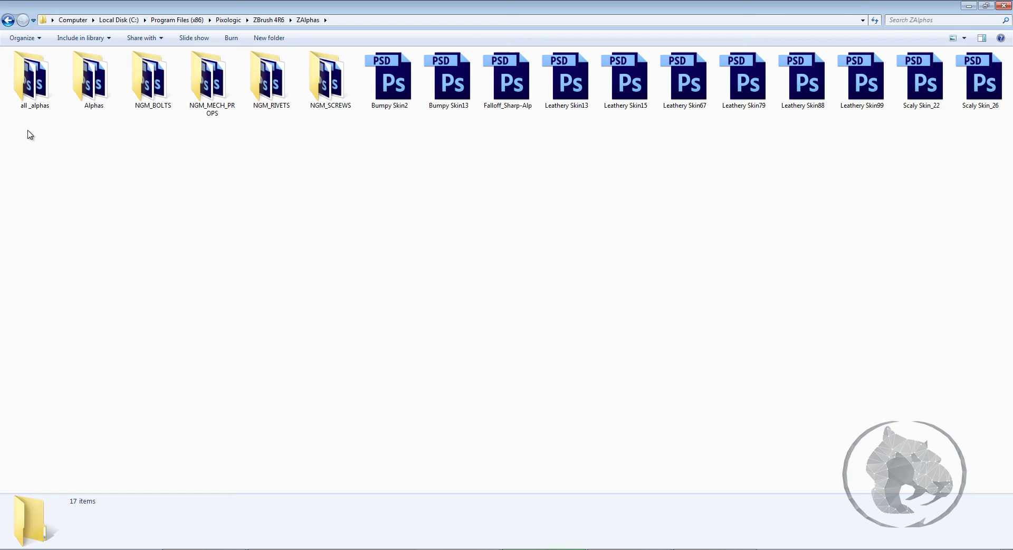
# Step: Marquee-select the six alpha folders and the 11 PSD alphas, then return to ZBrush 4R6
pyautogui.moveTo(33, 138); pyautogui.dragTo(339, 59)
pyautogui.click(286, 182)
pyautogui.moveTo(401, 127); pyautogui.dragTo(990, 86)
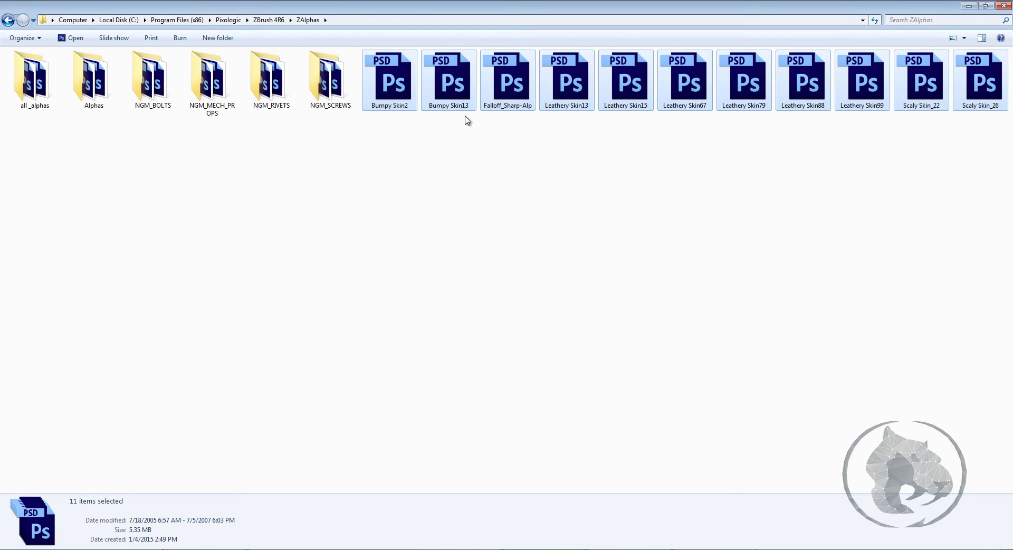
pyautogui.click(477, 157)
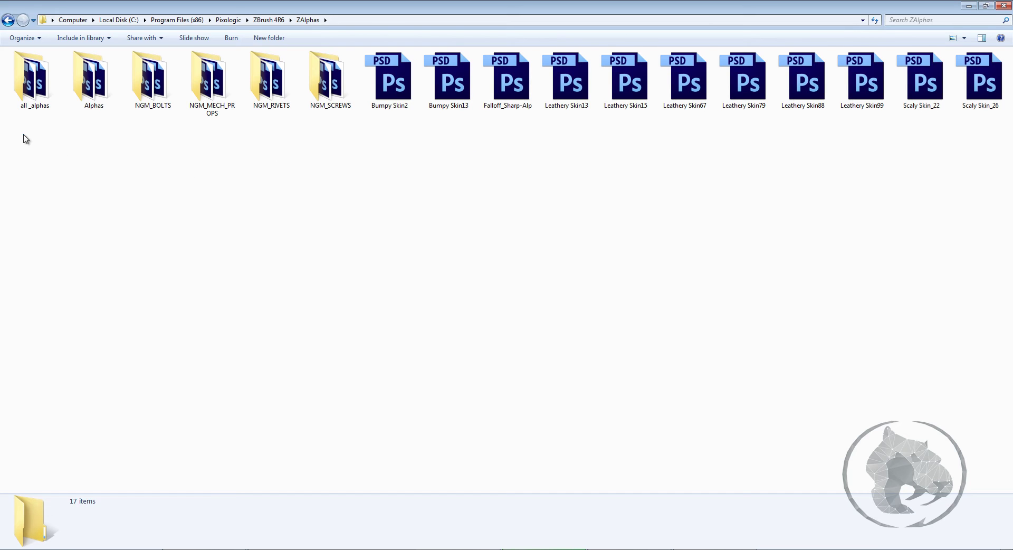
pyautogui.moveTo(24, 138); pyautogui.dragTo(345, 50)
pyautogui.click(180, 136)
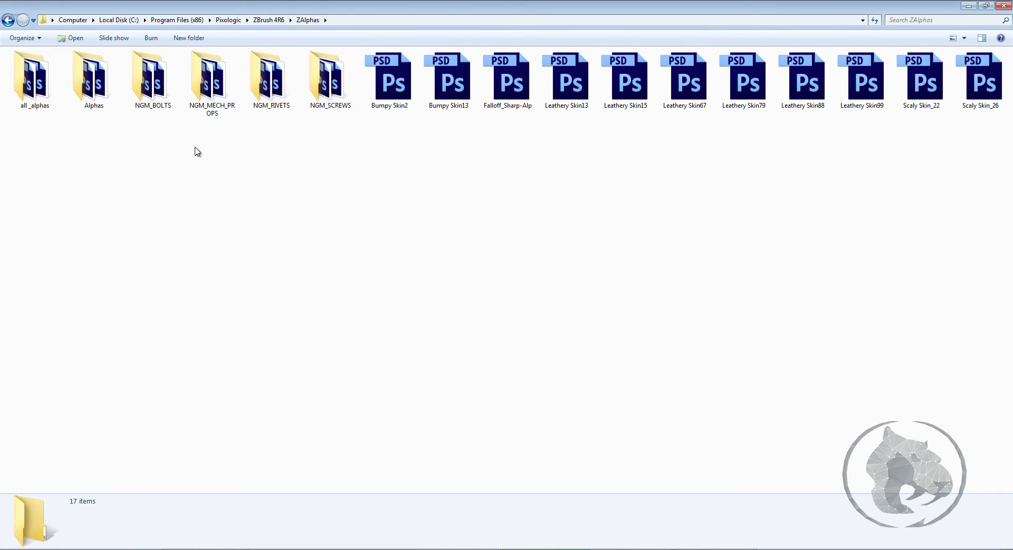
pyautogui.click(8, 20)
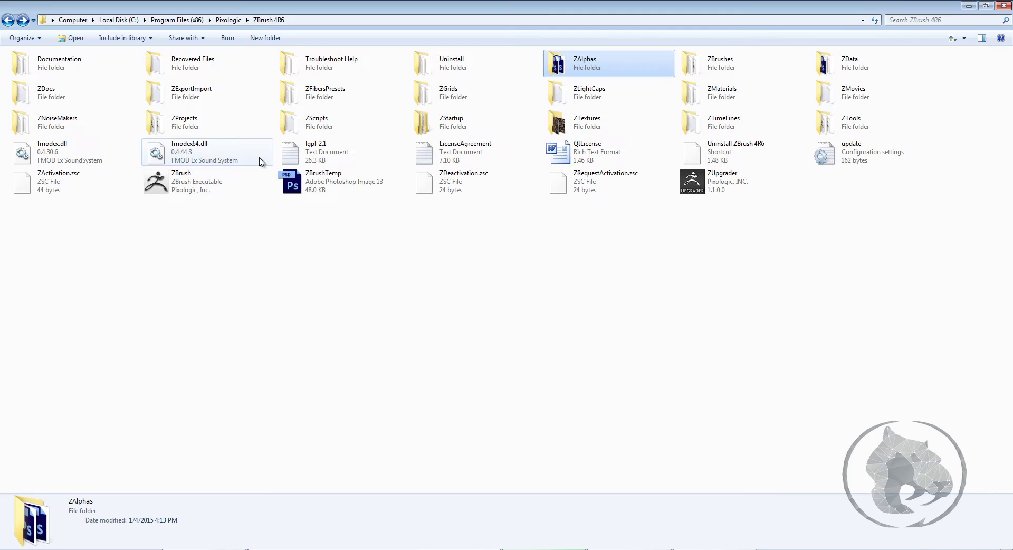
# Step: Open ZData\Alphas, highlight the Brush 24 and Brush 25 alpha files, then switch to ZBrush
pyautogui.doubleClick(844, 62)
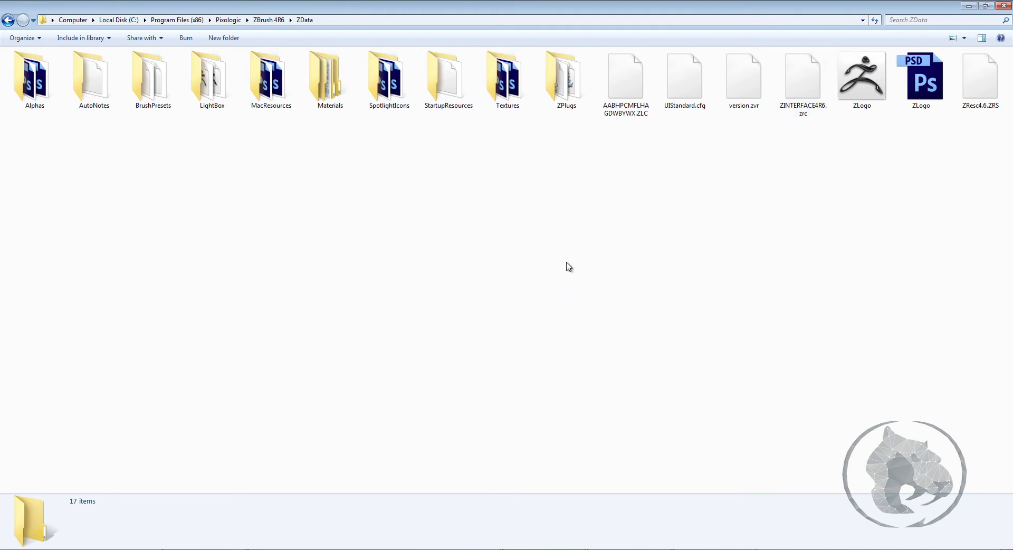
pyautogui.doubleClick(37, 95)
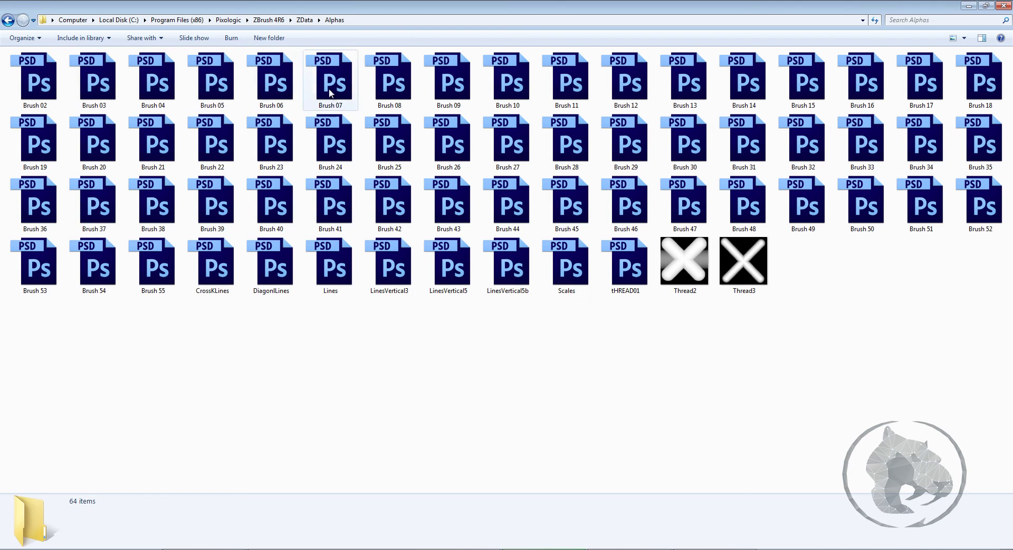
pyautogui.click(324, 158)
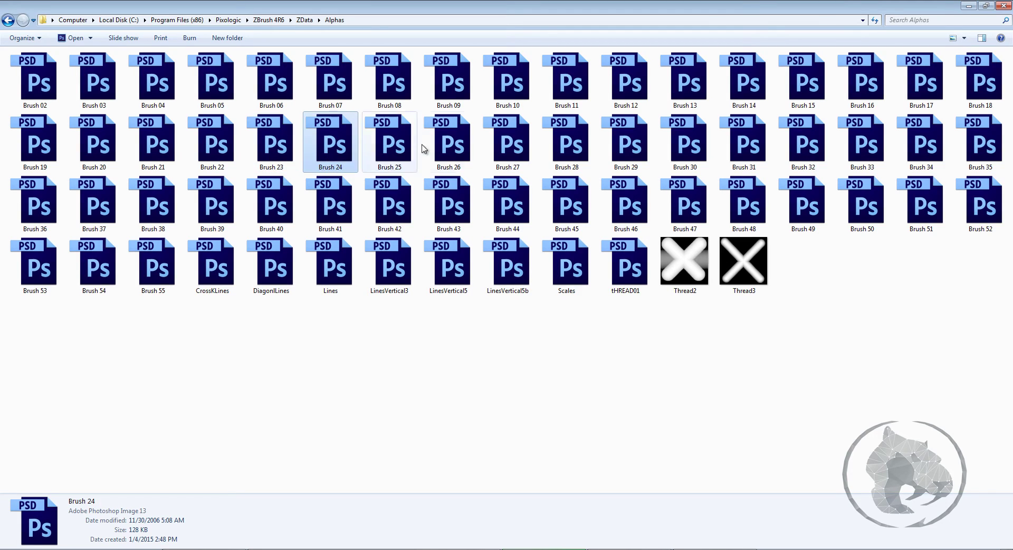
pyautogui.click(395, 145)
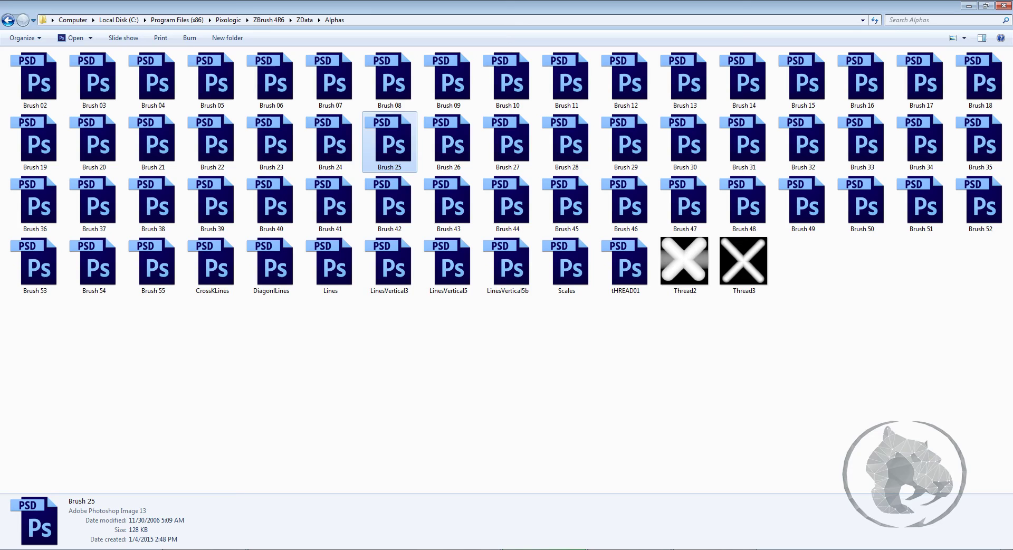
pyautogui.hotkey('alt', 'Tab')
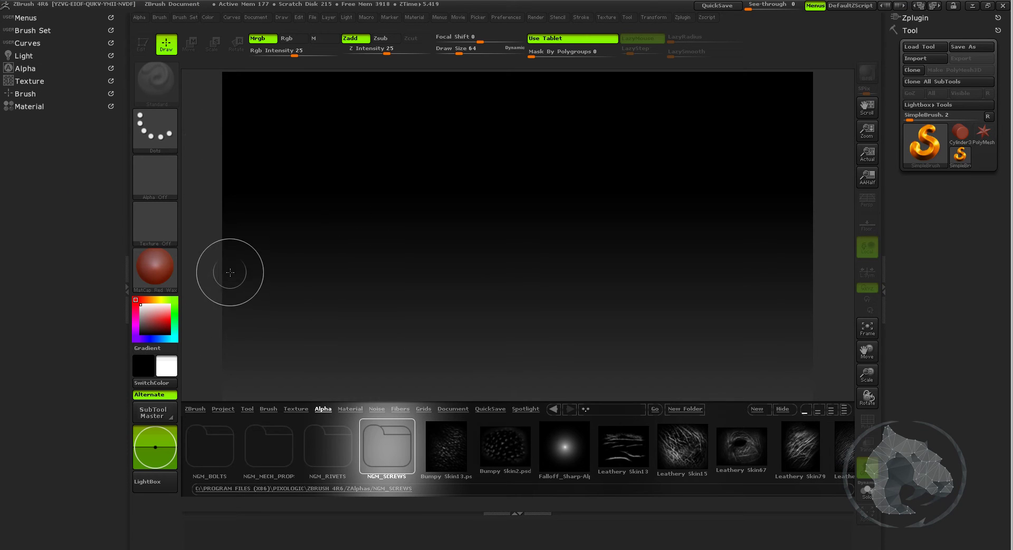
# Step: Open the alpha palette, then minimize ZBrush to reveal the ZData\Alphas Explorer window
pyautogui.click(158, 173)
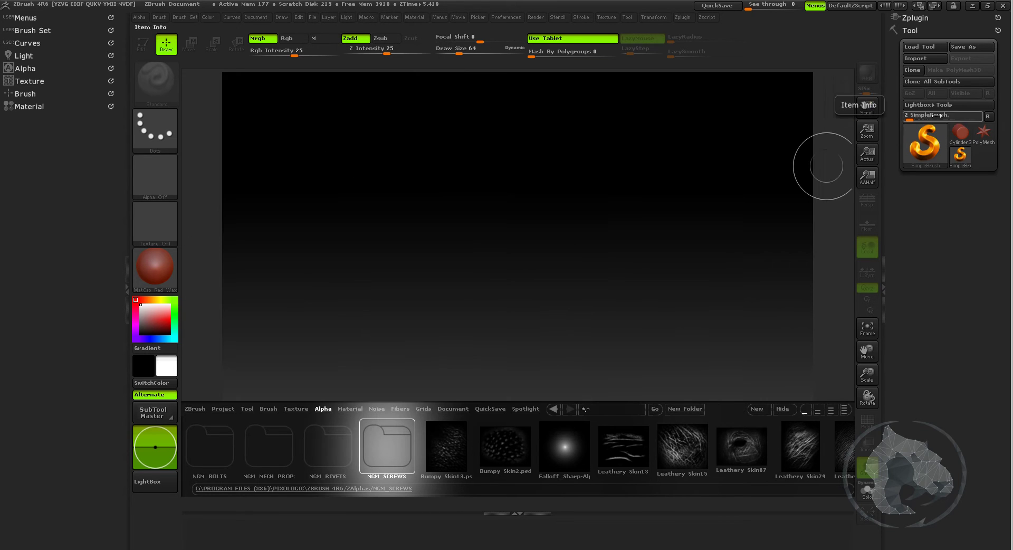
pyautogui.click(971, 8)
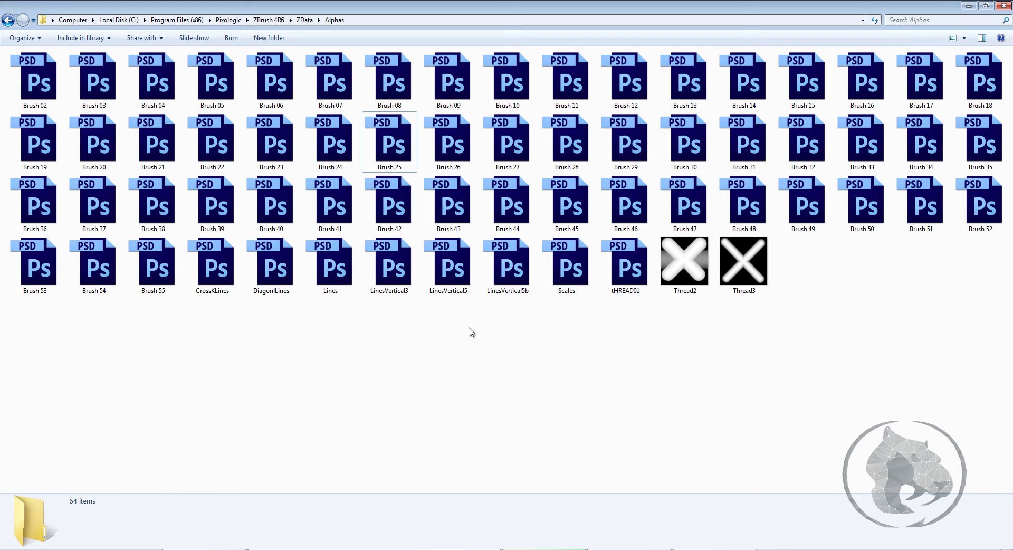
# Step: Select Bumpy Skin2, Bumpy Skin13 and Falloff_Sharp-Alp in the ZAlphas folder for copying
pyautogui.click(278, 25)
pyautogui.doubleClick(559, 66)
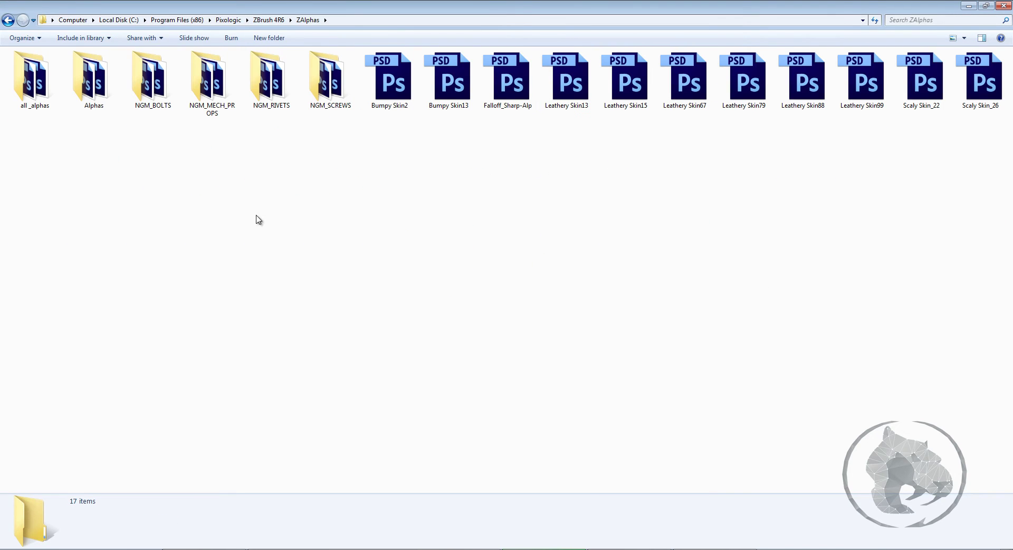
pyautogui.moveTo(397, 135); pyautogui.dragTo(496, 50)
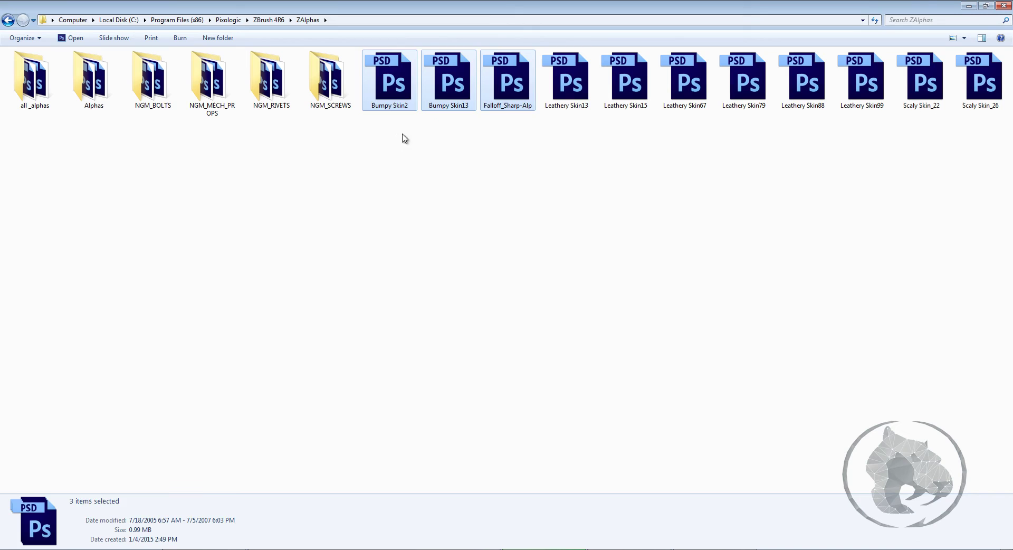
pyautogui.moveTo(509, 96); pyautogui.dragTo(509, 97)
pyautogui.hotkey('alt', 'Left')
# Step: Paste the three PSD alphas into the Alphas folder inside ZData
pyautogui.doubleClick(857, 61)
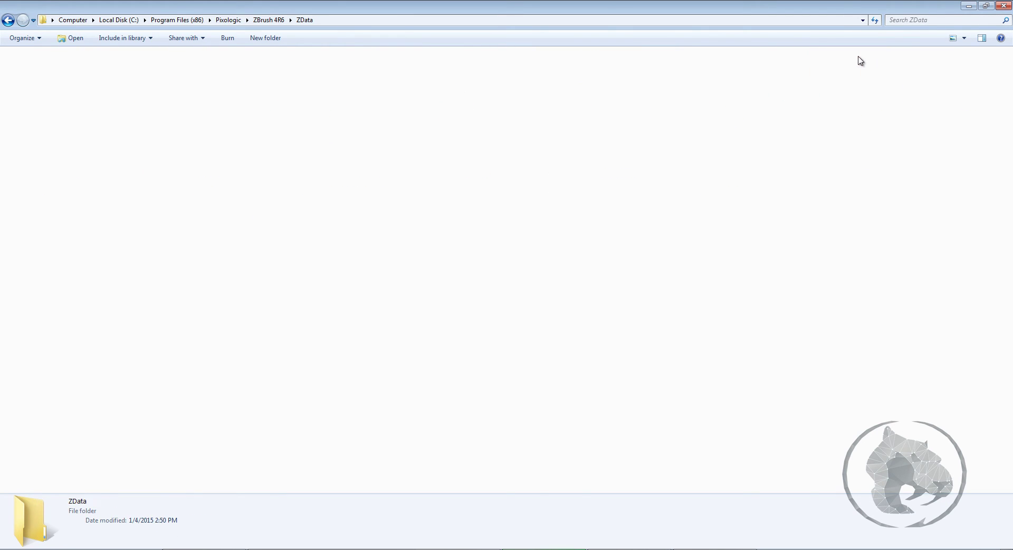
pyautogui.doubleClick(35, 78)
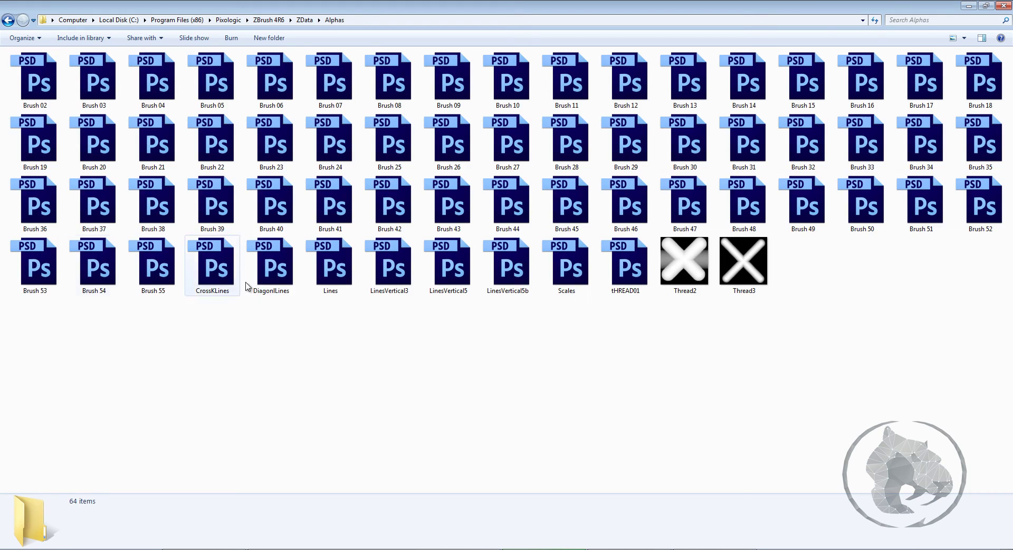
pyautogui.rightClick(463, 381)
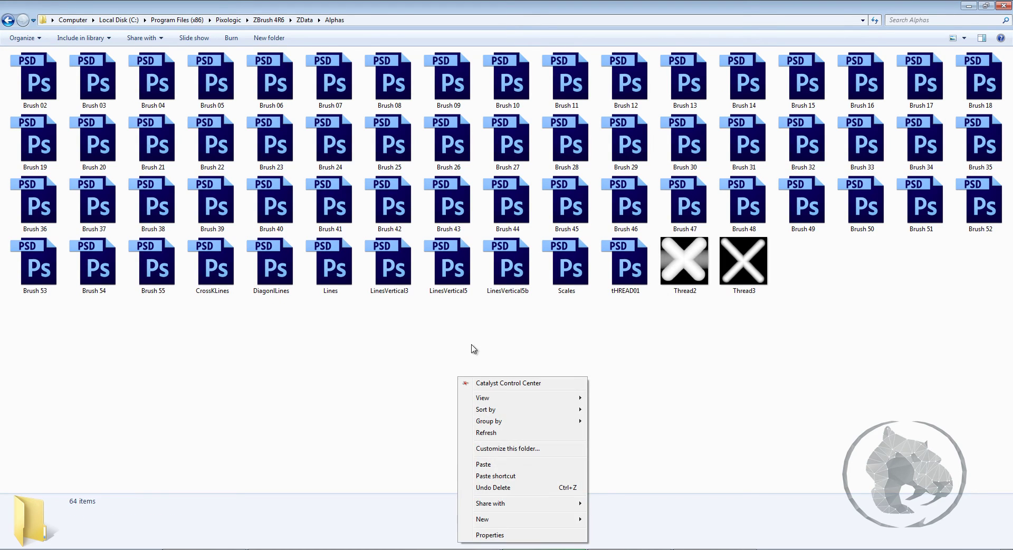
pyautogui.click(480, 458)
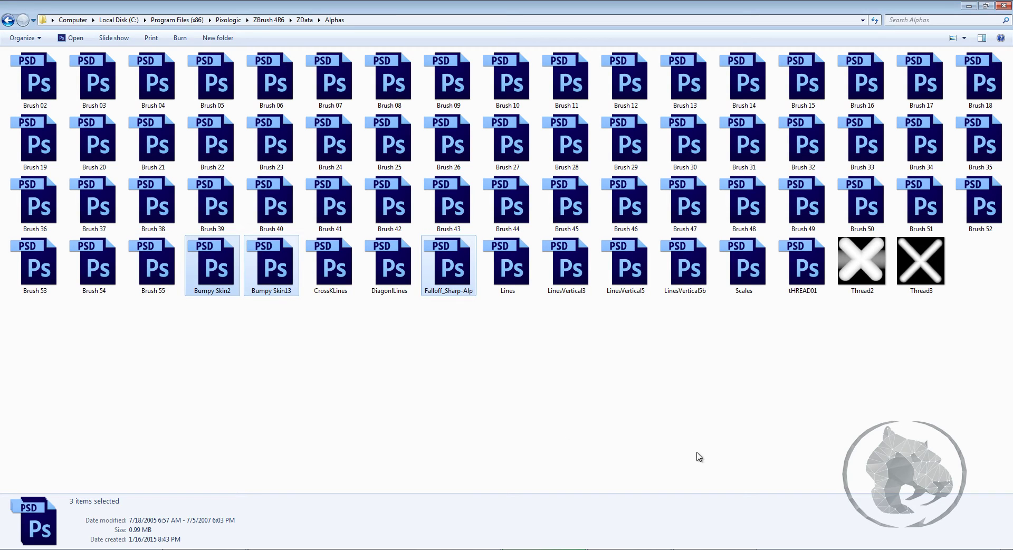
# Step: Switch to ZBrush and open the alpha picker to check for the new alphas
pyautogui.hotkey('alt', 'Tab')
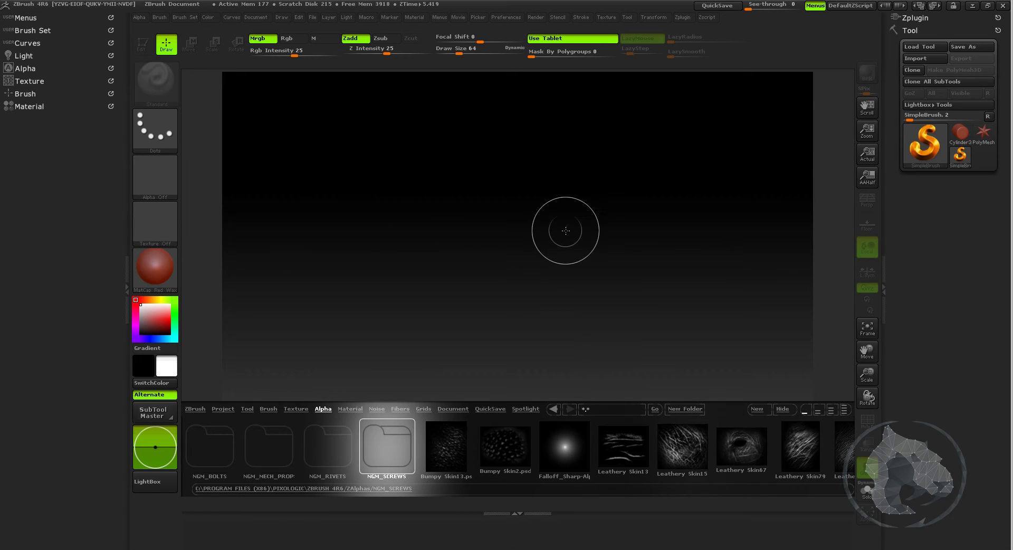
pyautogui.click(155, 177)
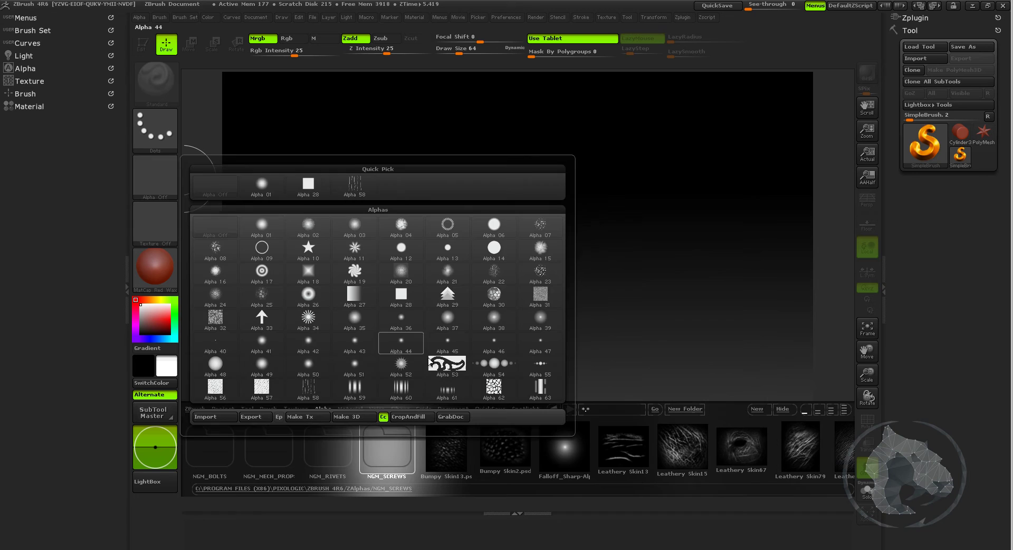
pyautogui.click(154, 177)
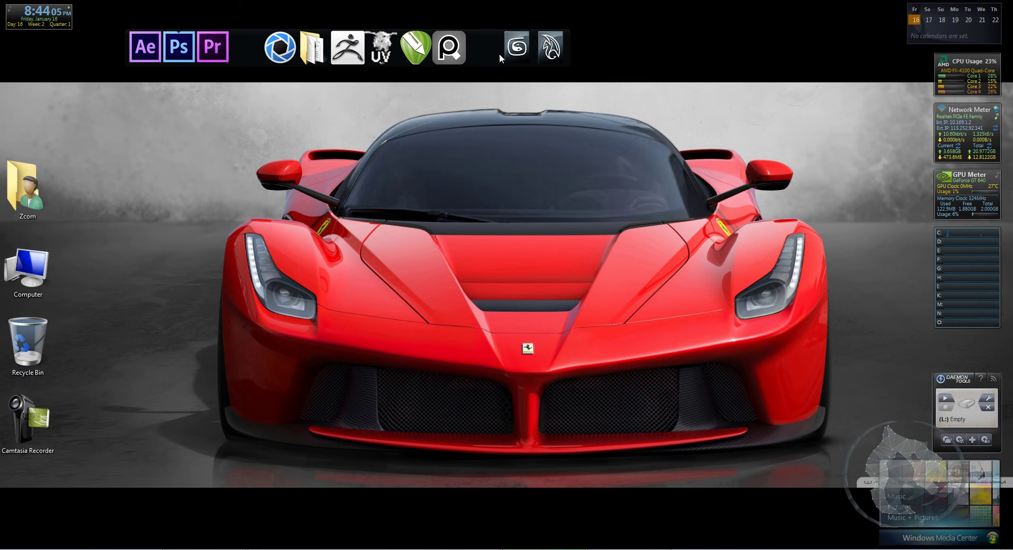
# Step: Relaunch ZBrush 4R6 from its desktop dock icon
pyautogui.click(343, 47)
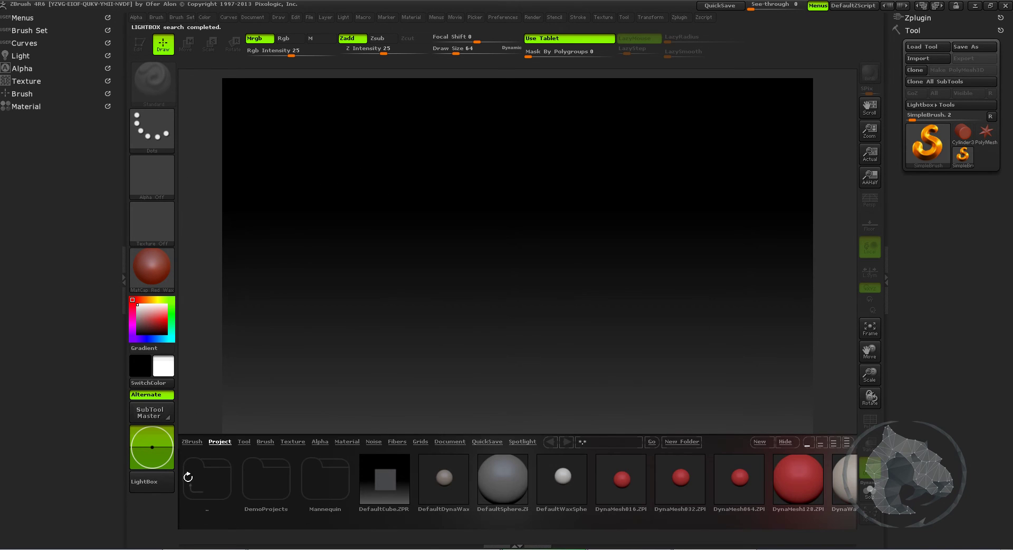
pyautogui.click(152, 481)
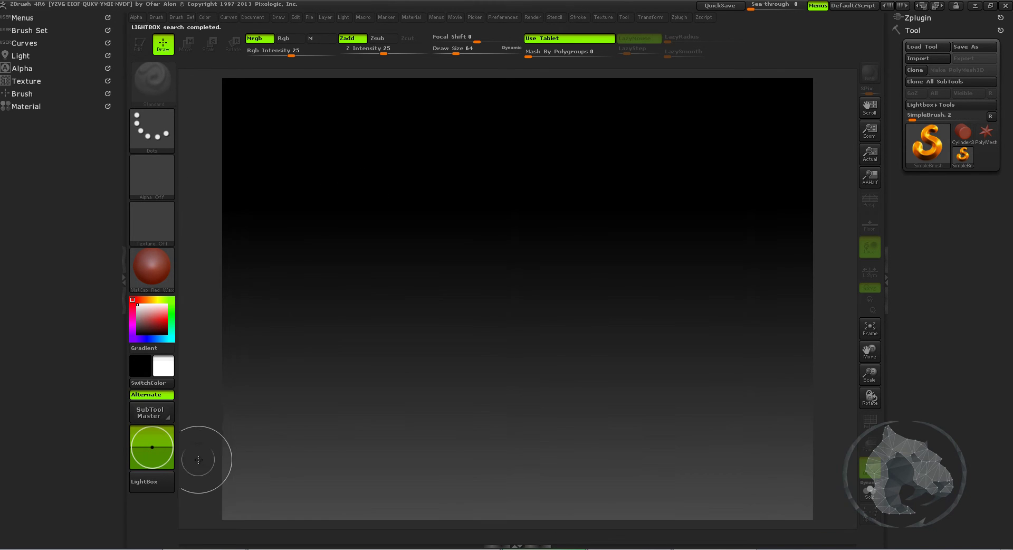
pyautogui.click(163, 191)
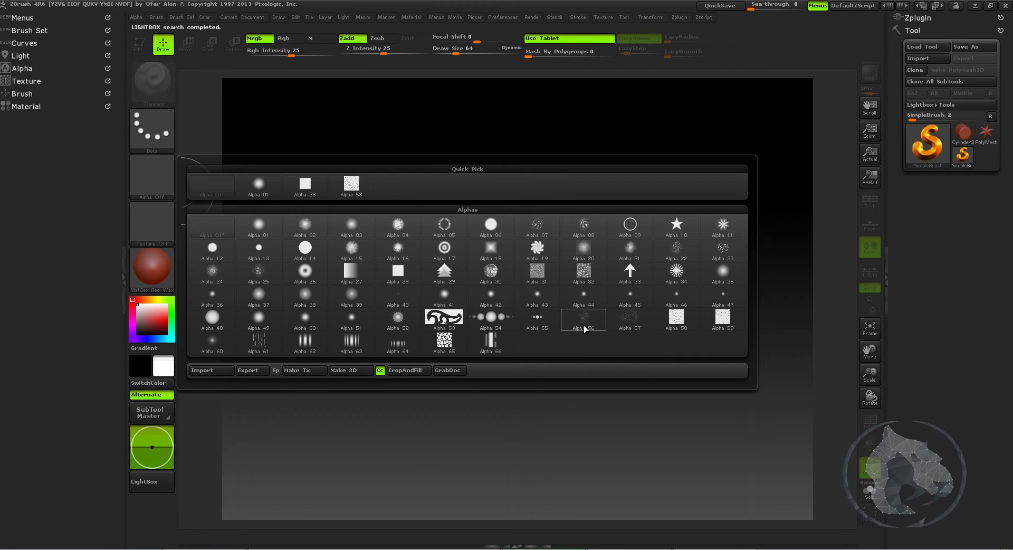
pyautogui.moveTo(584, 330)
pyautogui.moveTo(637, 322)
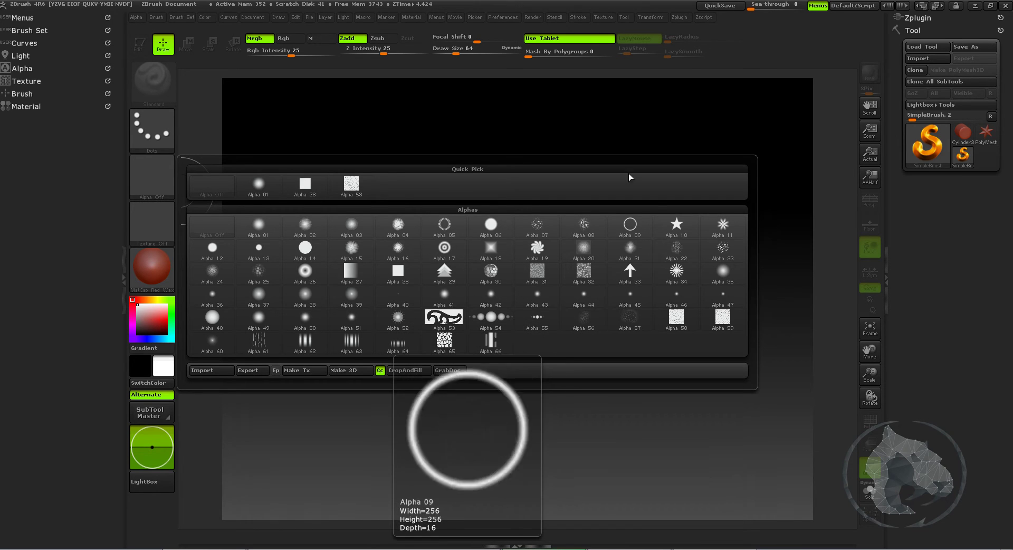
pyautogui.click(152, 180)
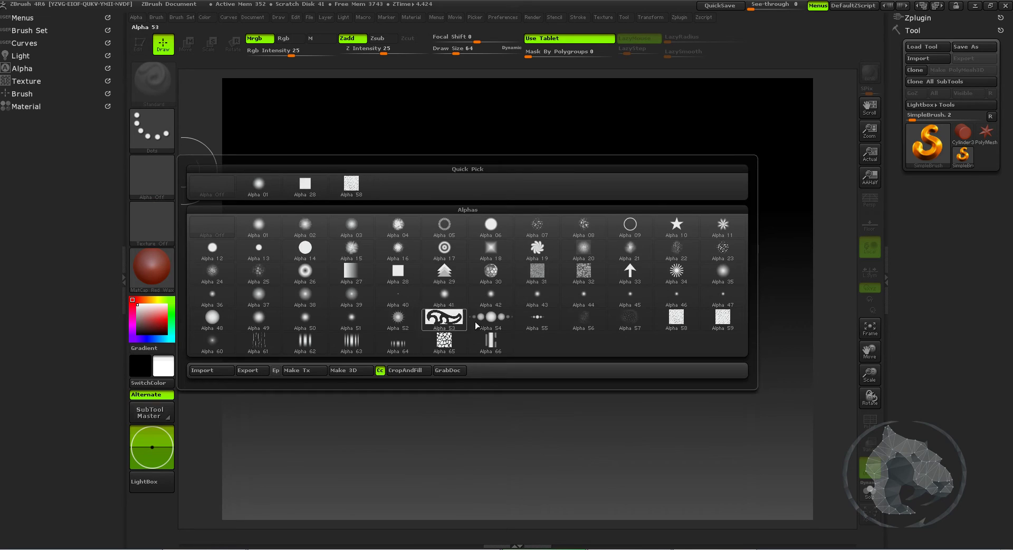
pyautogui.click(169, 483)
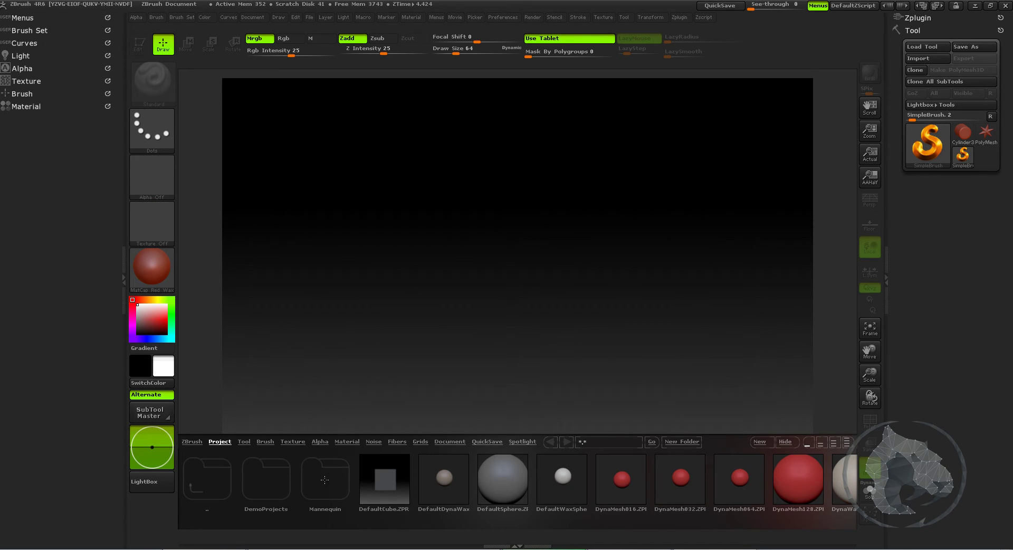
# Step: Open the all _alphas folder in Lightbox, scroll through it, and pick the mushroom alpha
pyautogui.click(320, 442)
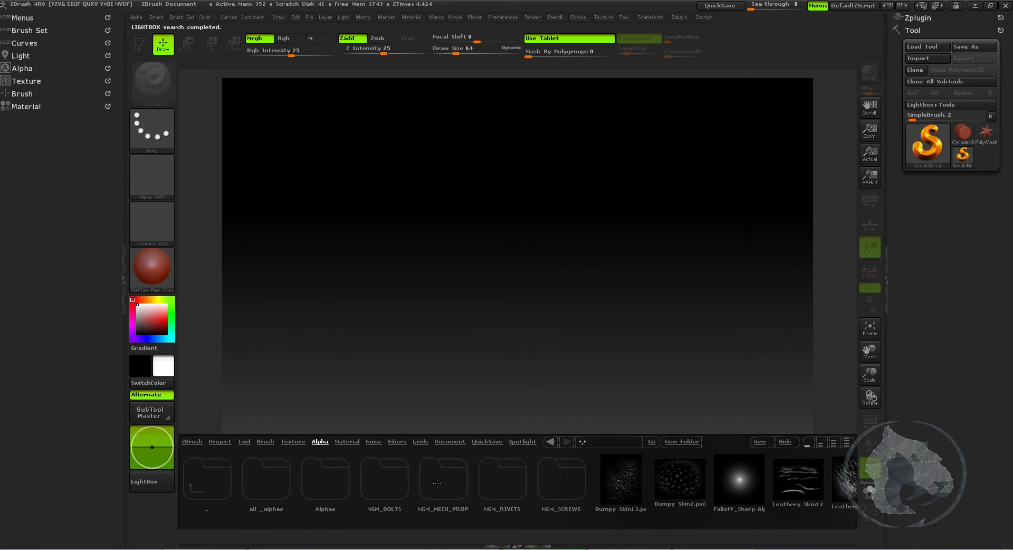
pyautogui.doubleClick(271, 478)
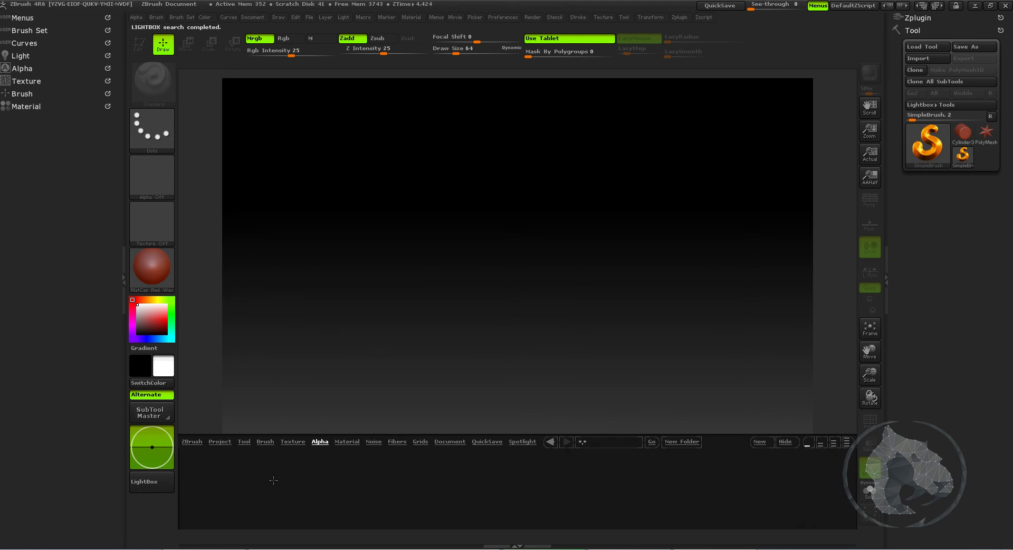
pyautogui.moveTo(589, 480); pyautogui.dragTo(371, 482)
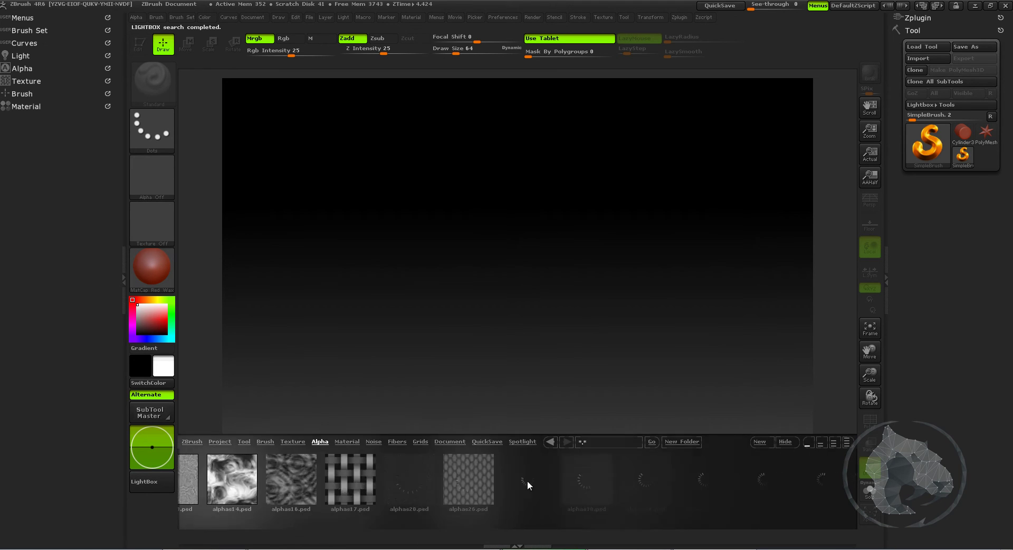
pyautogui.moveTo(528, 482); pyautogui.dragTo(403, 482)
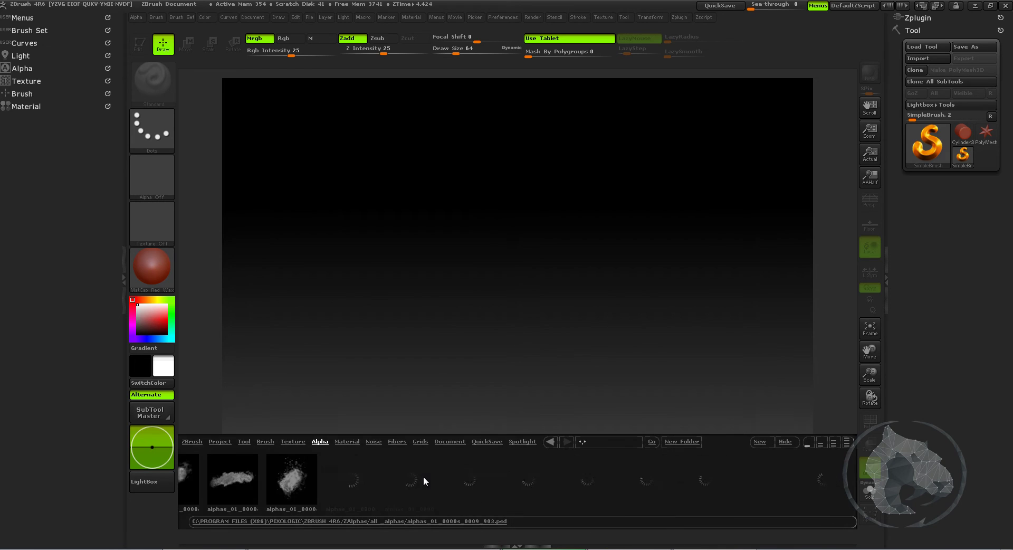
pyautogui.moveTo(662, 475); pyautogui.dragTo(501, 477)
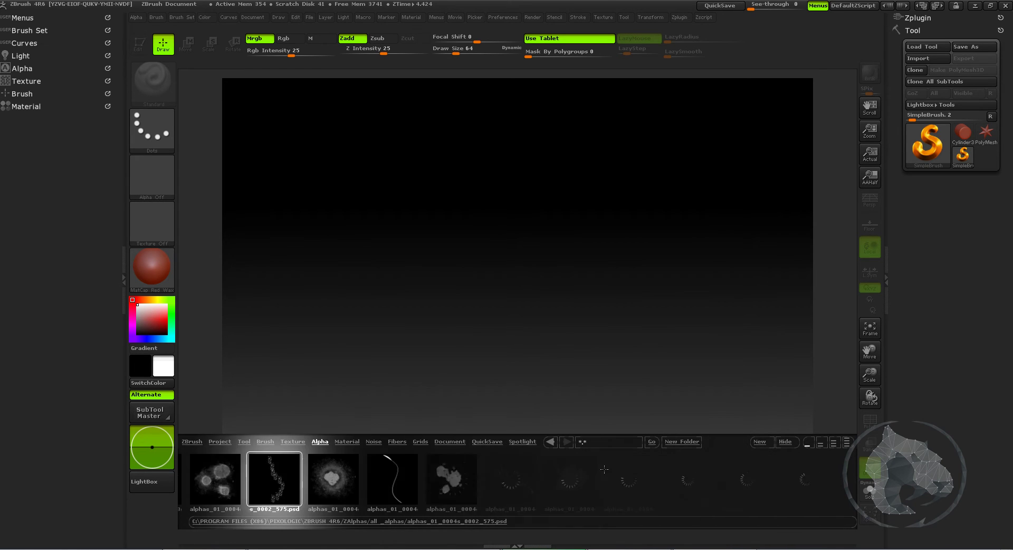
pyautogui.moveTo(738, 475); pyautogui.dragTo(599, 474)
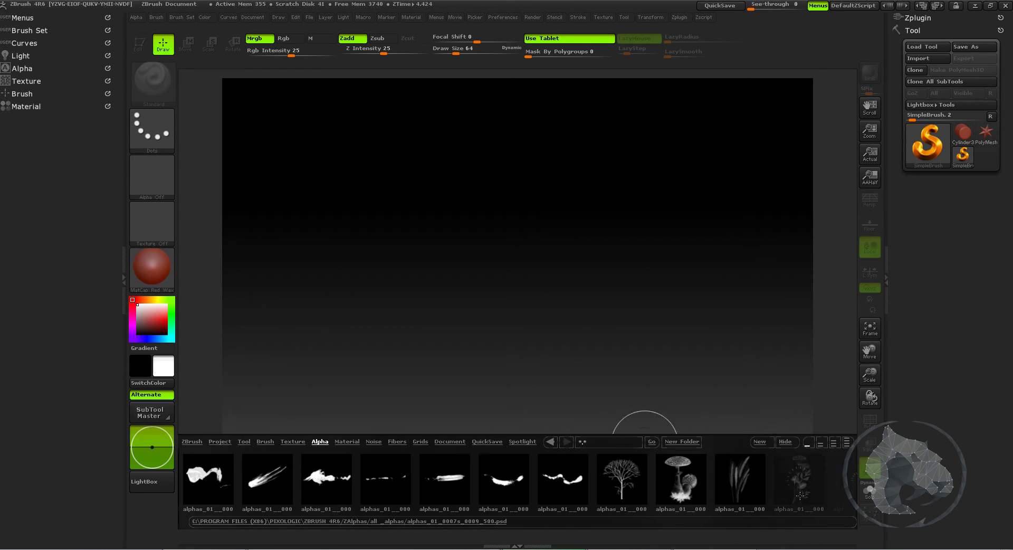
pyautogui.click(665, 491)
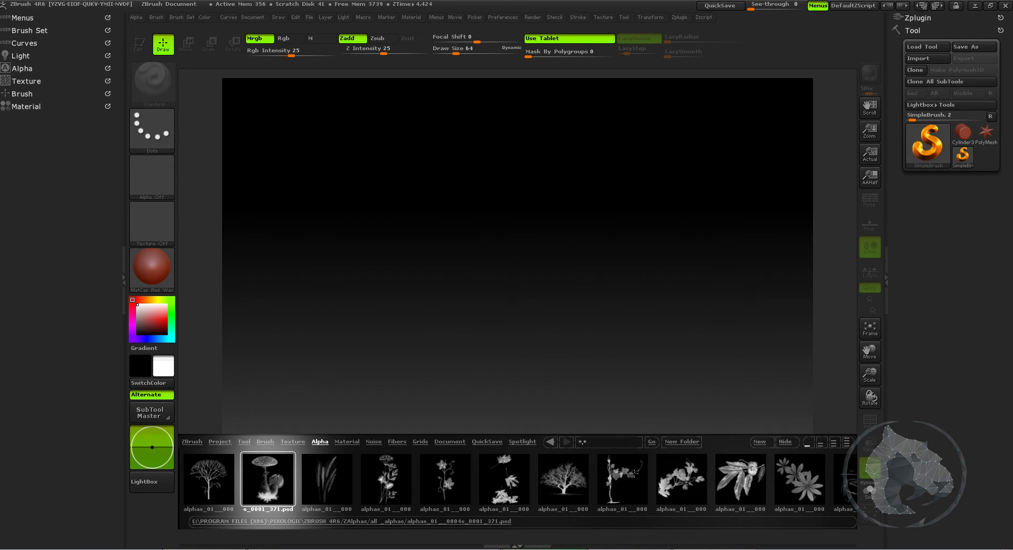
# Step: Expand the alpha browser to the tall grid, dismiss the 8Bits-RGB conversion error, and close Lightbox
pyautogui.click(847, 441)
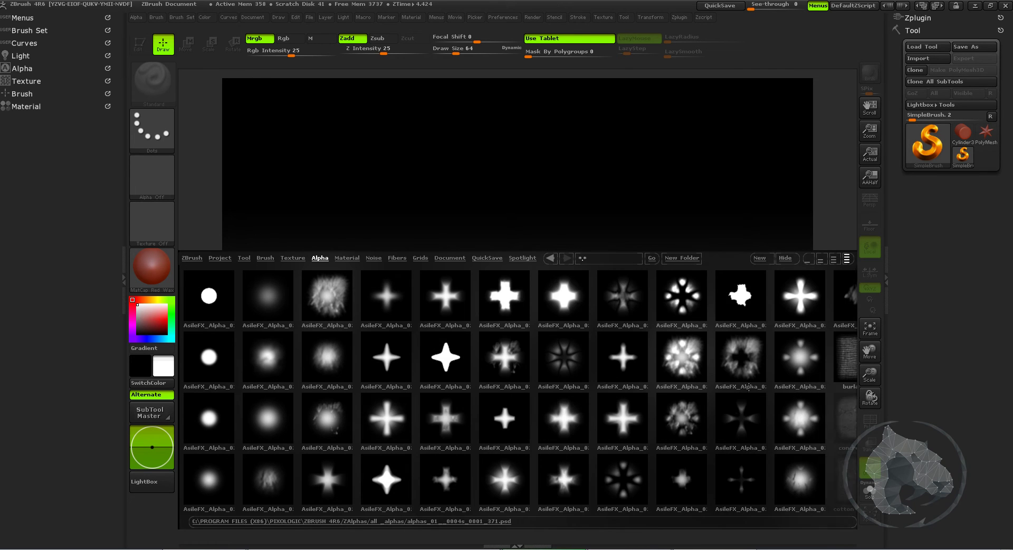
pyautogui.scroll(-5, 603, 392)
pyautogui.scroll(-8, 603, 392)
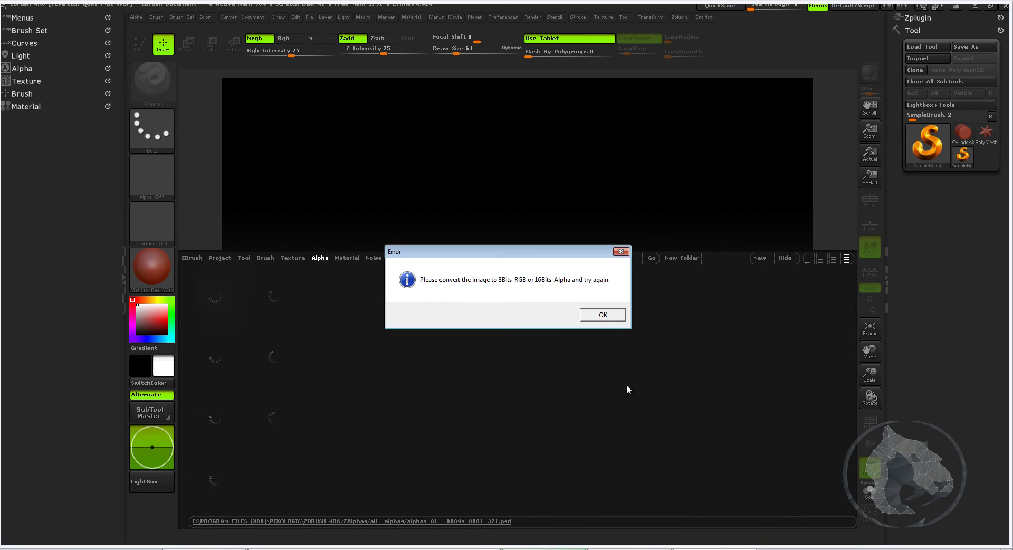
pyautogui.click(604, 316)
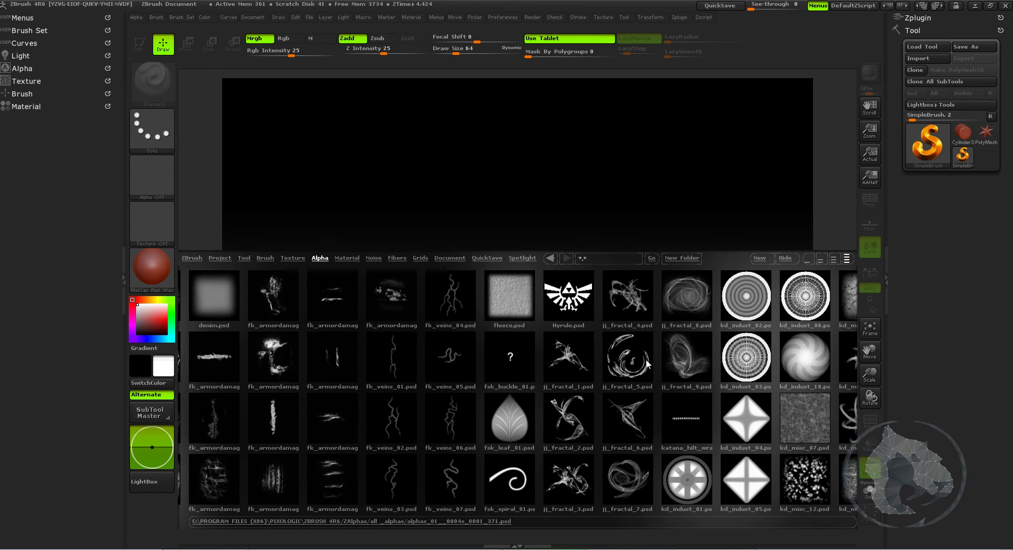
pyautogui.scroll(-3, 387, 363)
pyautogui.scroll(-6, 526, 367)
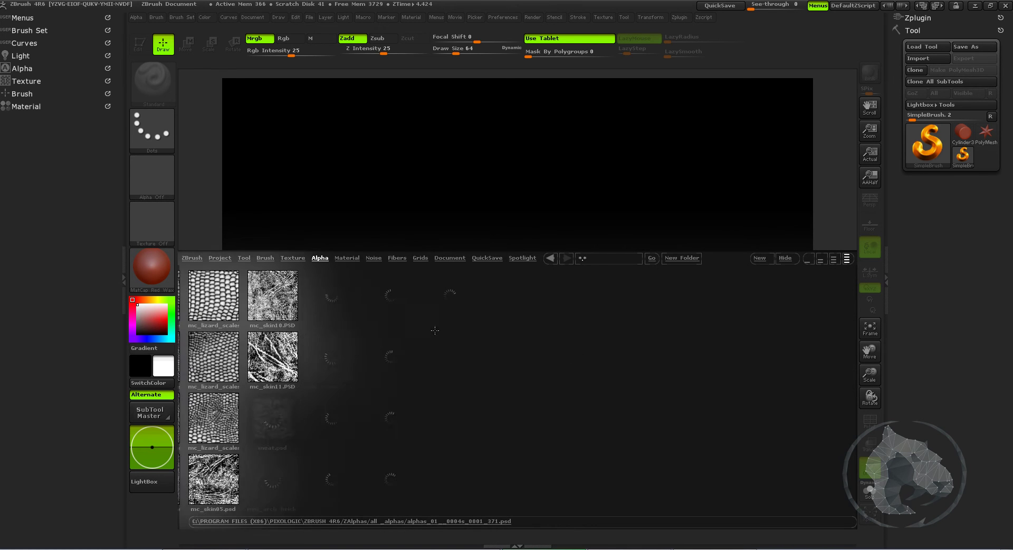
pyautogui.click(785, 258)
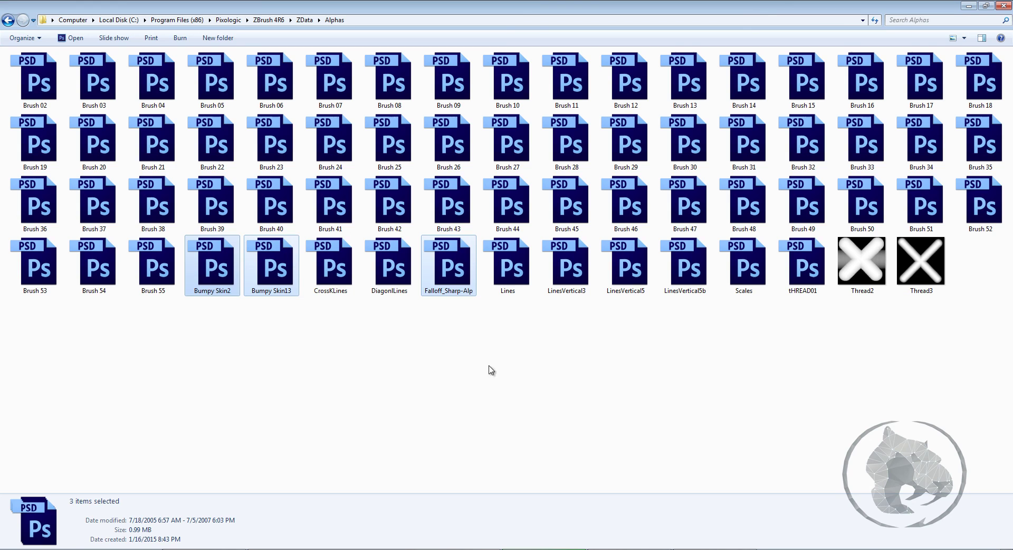
# Step: Go from ZData\Alphas to ZData\Materials and browse the MatCap and Startup folders
pyautogui.click(455, 329)
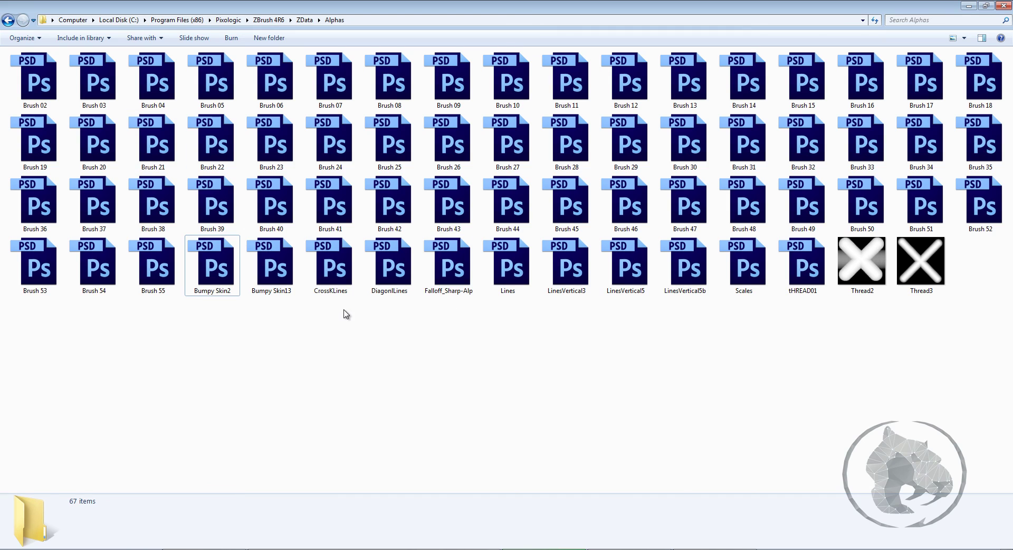
pyautogui.click(7, 21)
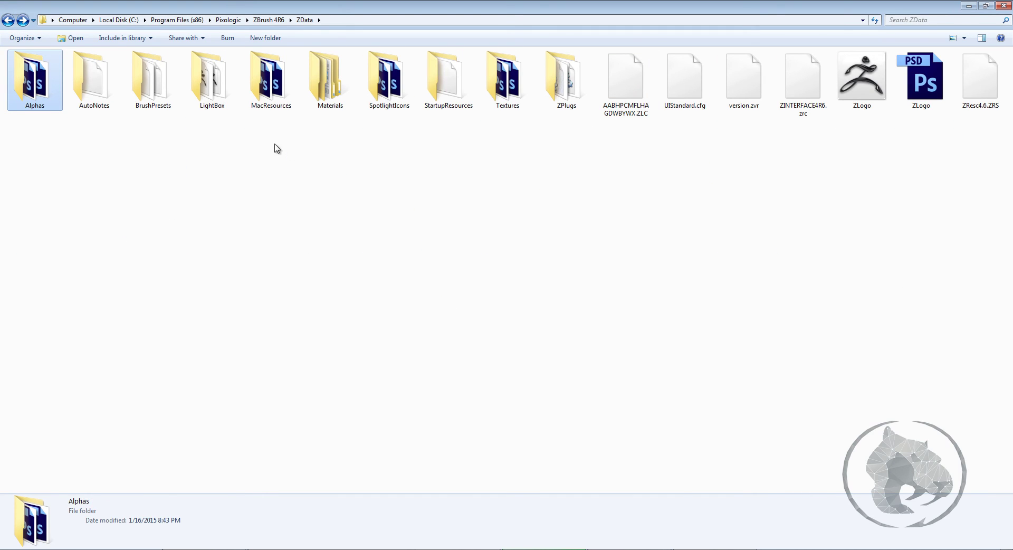
pyautogui.doubleClick(323, 99)
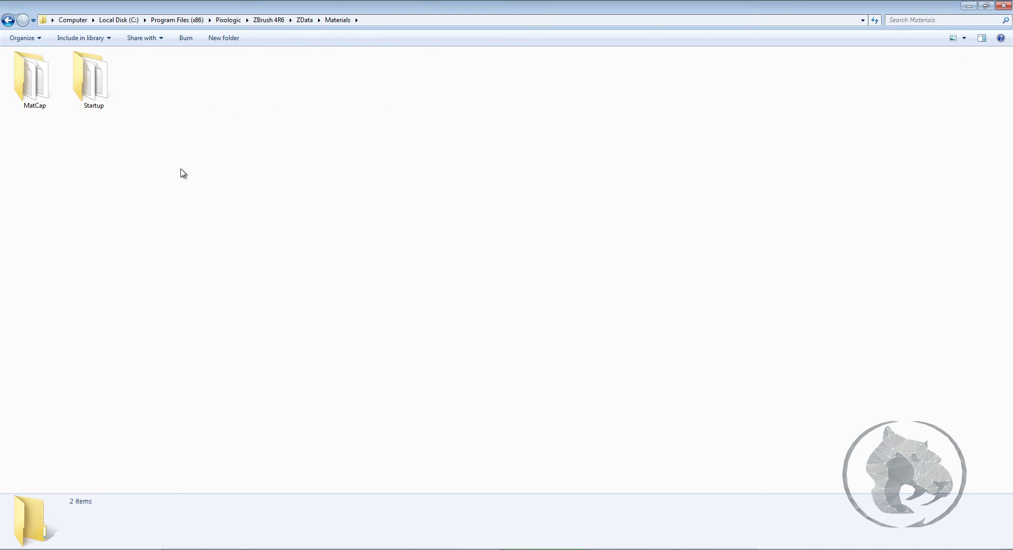
pyautogui.click(27, 106)
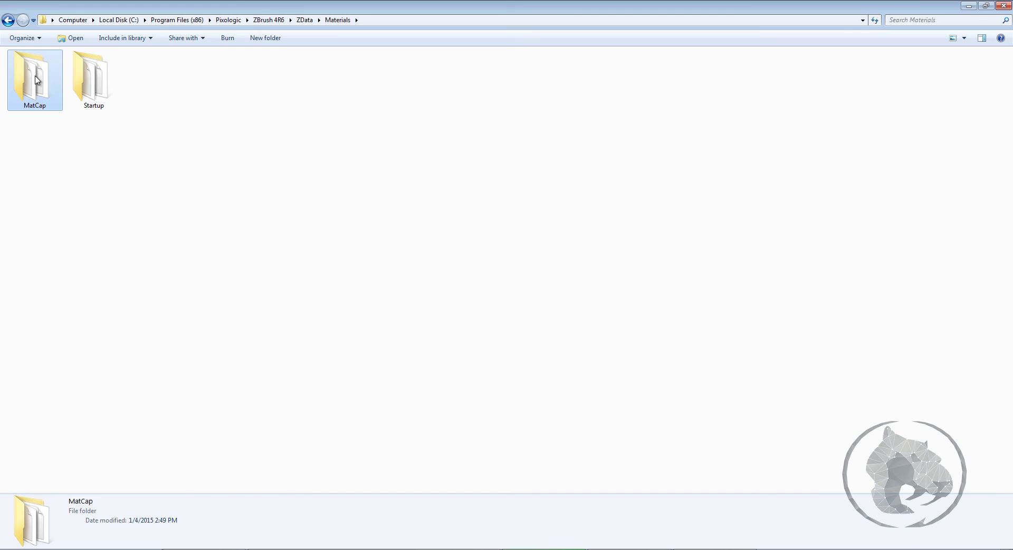
pyautogui.click(84, 104)
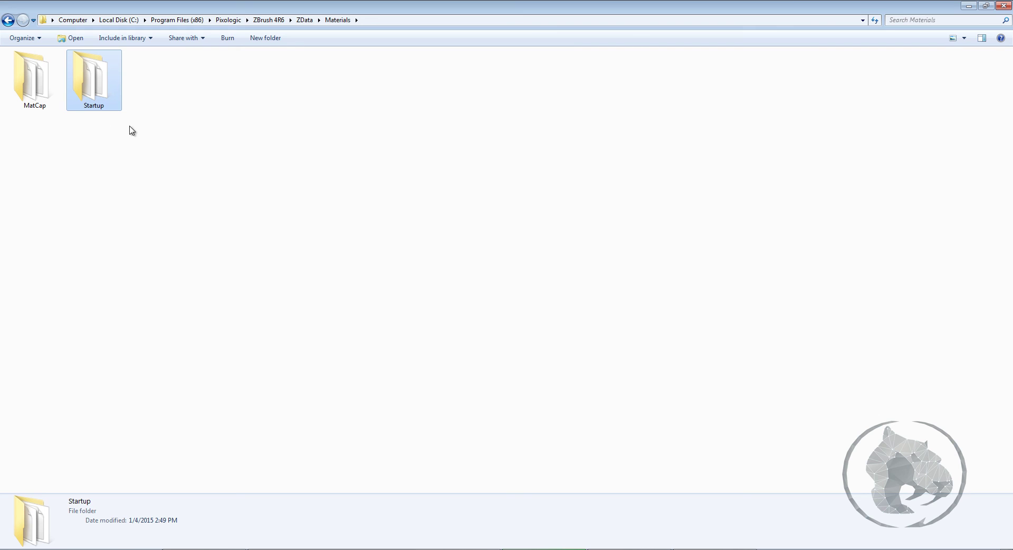
pyautogui.doubleClick(33, 79)
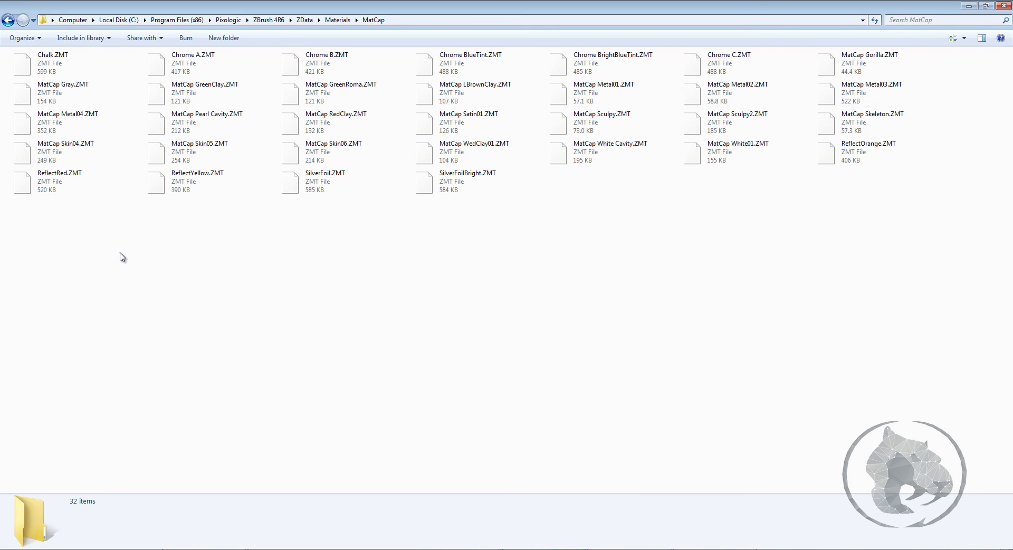
pyautogui.click(12, 23)
pyautogui.doubleClick(93, 79)
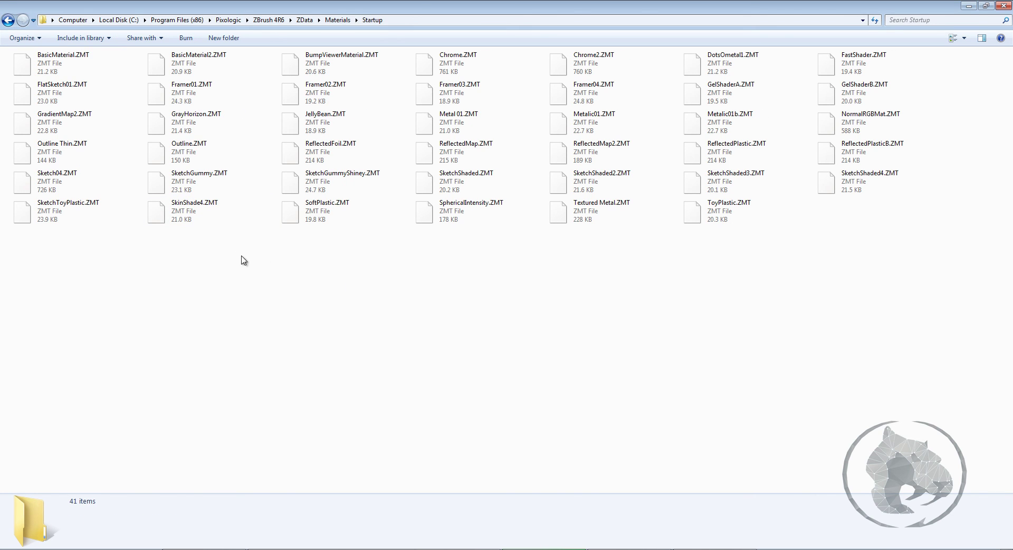
# Step: Inspect SoftPlastic.ZMT's details, then move between ZData, Materials and the Startup folder
pyautogui.click(320, 209)
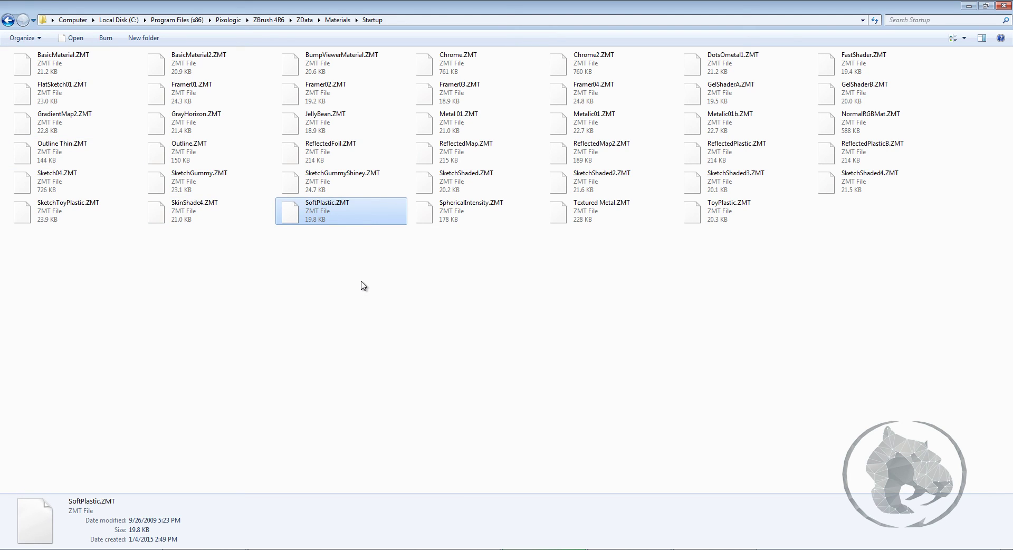
pyautogui.click(305, 20)
pyautogui.click(312, 129)
pyautogui.doubleClick(337, 95)
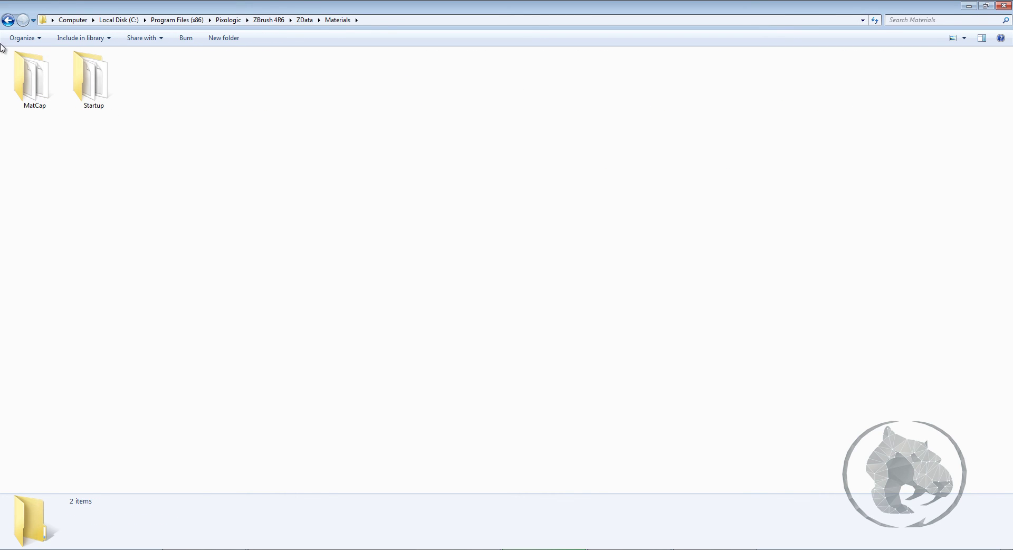
pyautogui.click(8, 20)
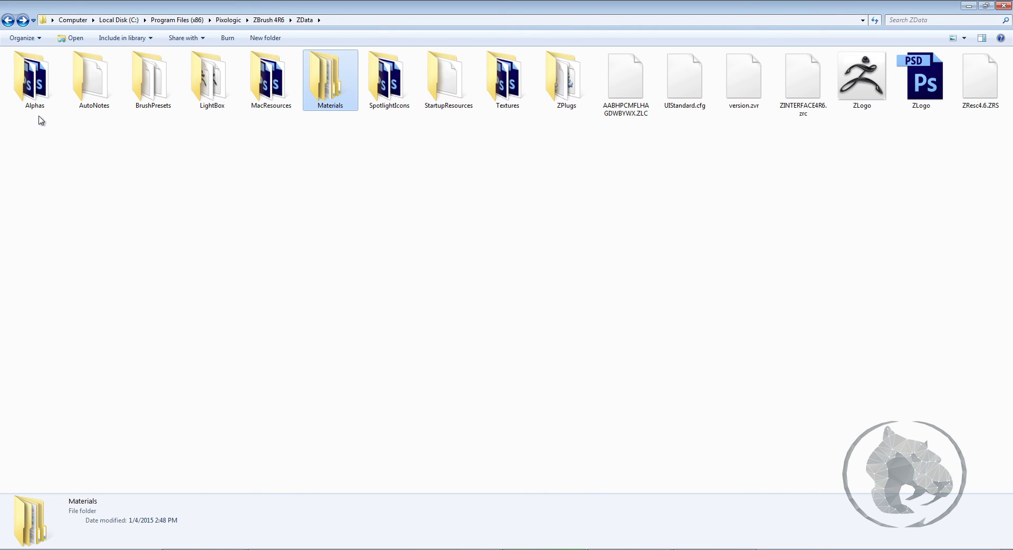
pyautogui.click(8, 20)
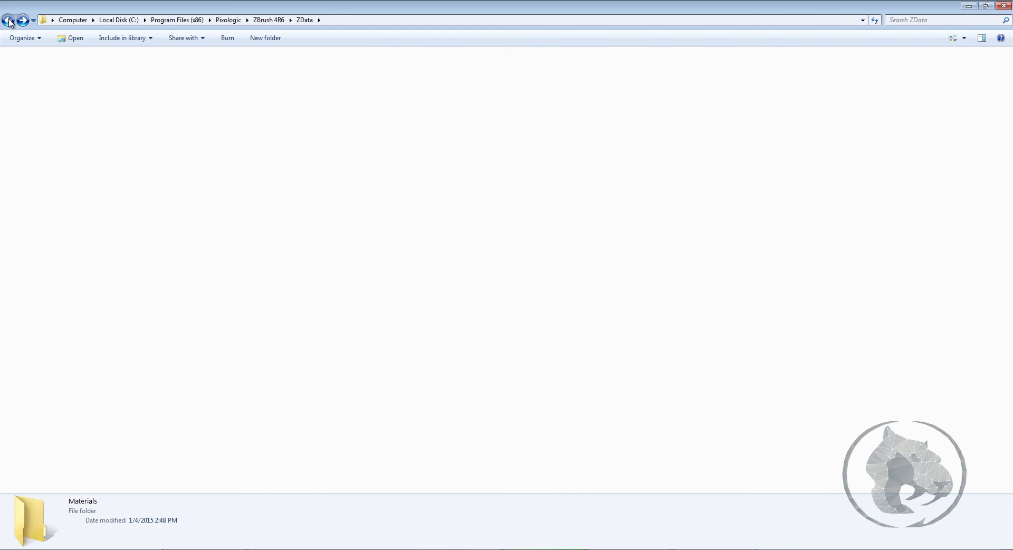
# Step: Go up to the ZBrush 4R6 install folder and open its ZMaterials folder
pyautogui.click(277, 20)
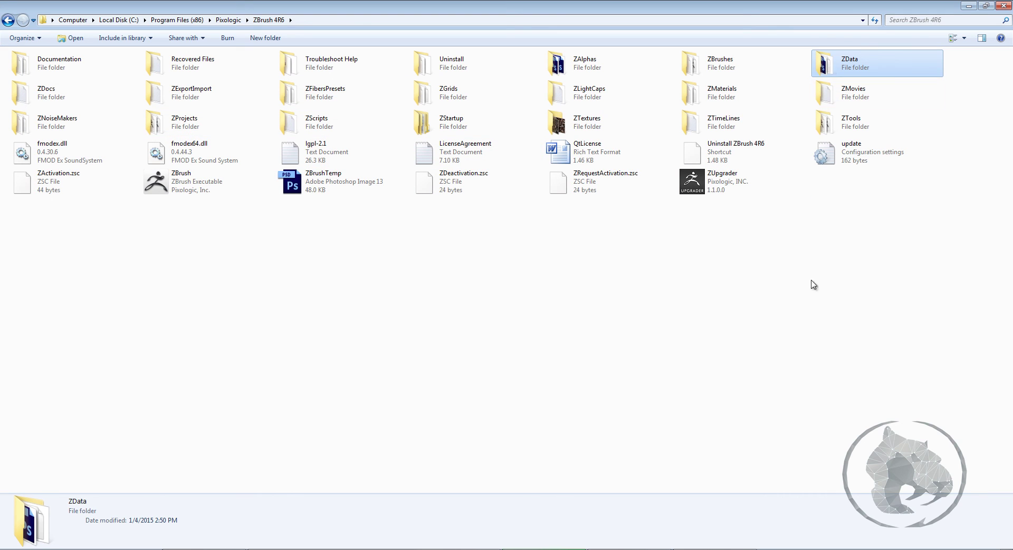
pyautogui.click(812, 337)
pyautogui.click(826, 62)
pyautogui.click(620, 212)
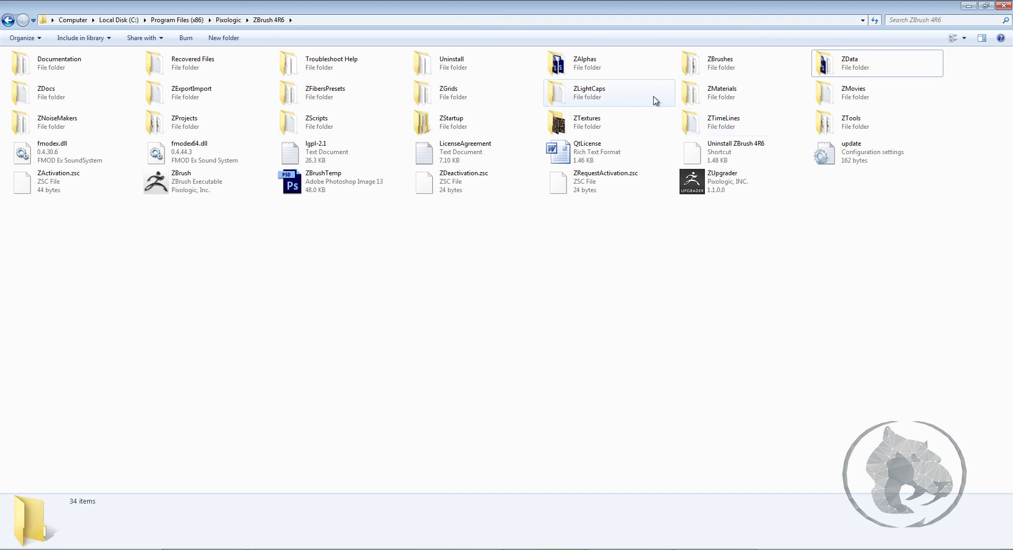
pyautogui.doubleClick(704, 96)
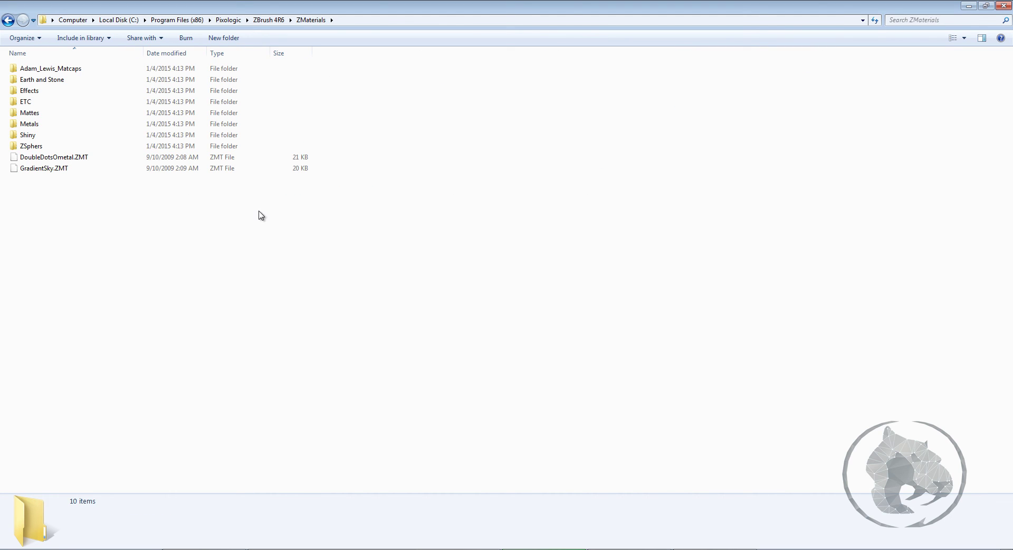
# Step: View ZMaterials as large icons and select the first four material folders and two ZMT files
pyautogui.click(953, 38)
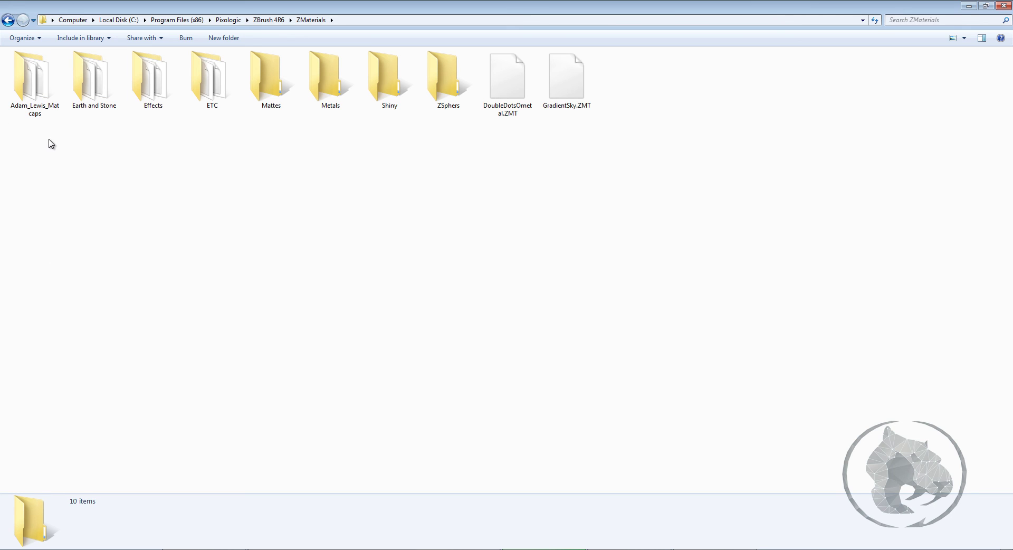
pyautogui.moveTo(36, 143); pyautogui.dragTo(222, 40)
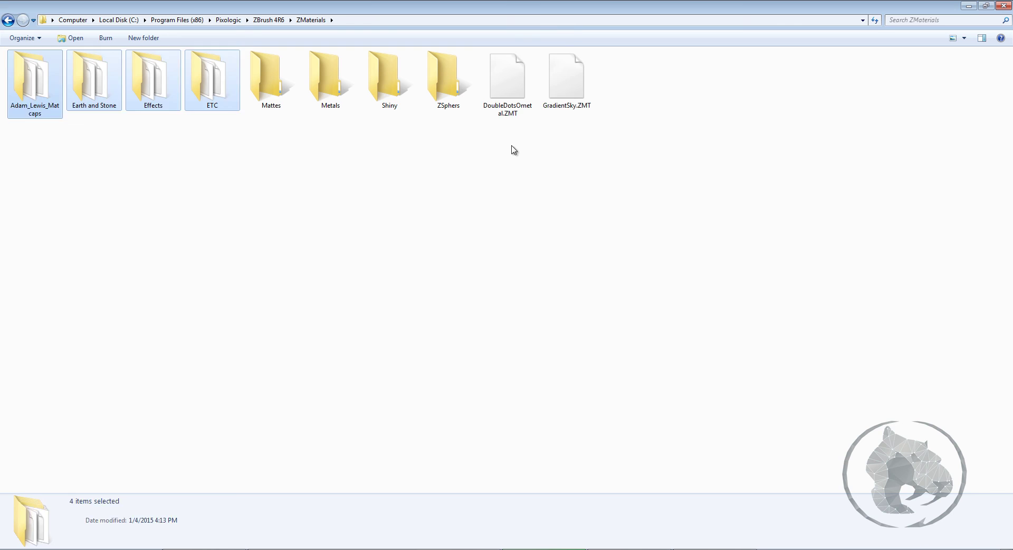
pyautogui.moveTo(514, 150); pyautogui.dragTo(574, 50)
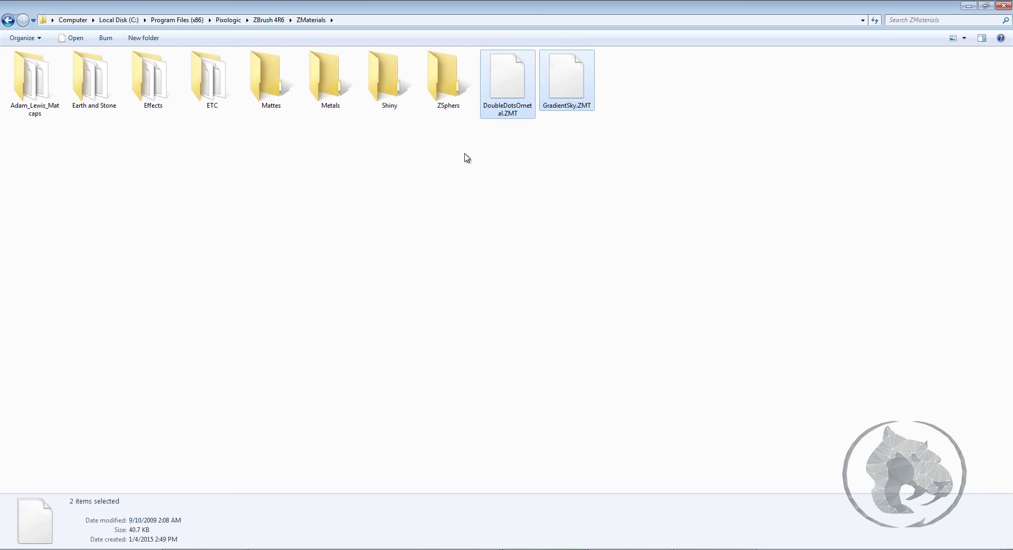